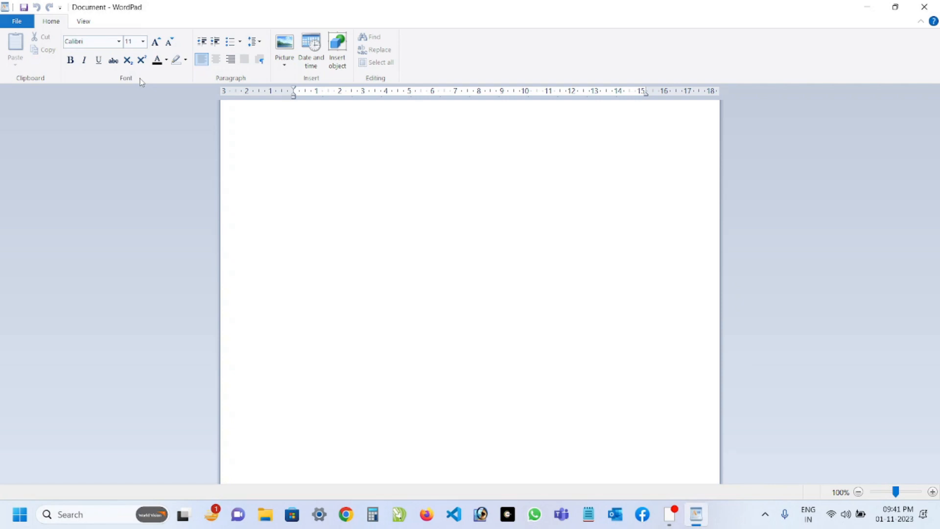
Close the blank WordPad document and launch WordPad again from Windows Tools in the list of all apps.
left_click(15, 22)
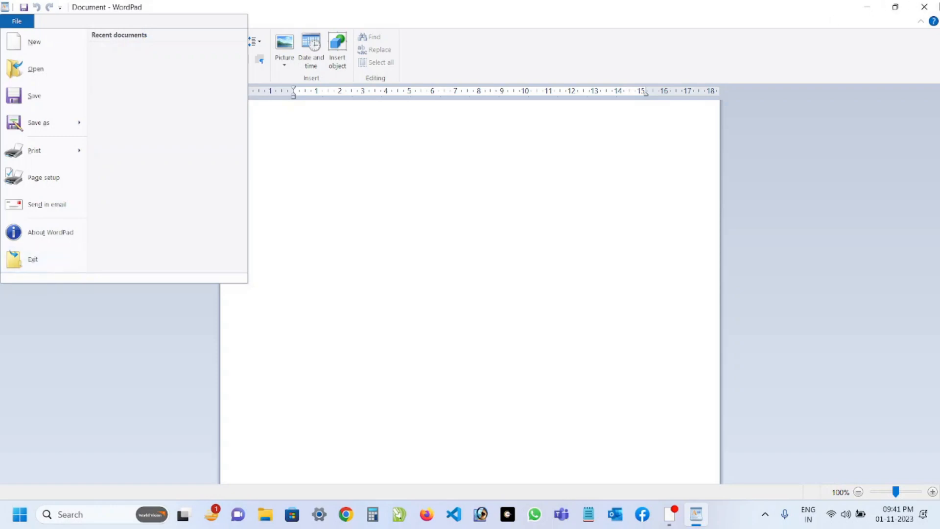
left_click(925, 6)
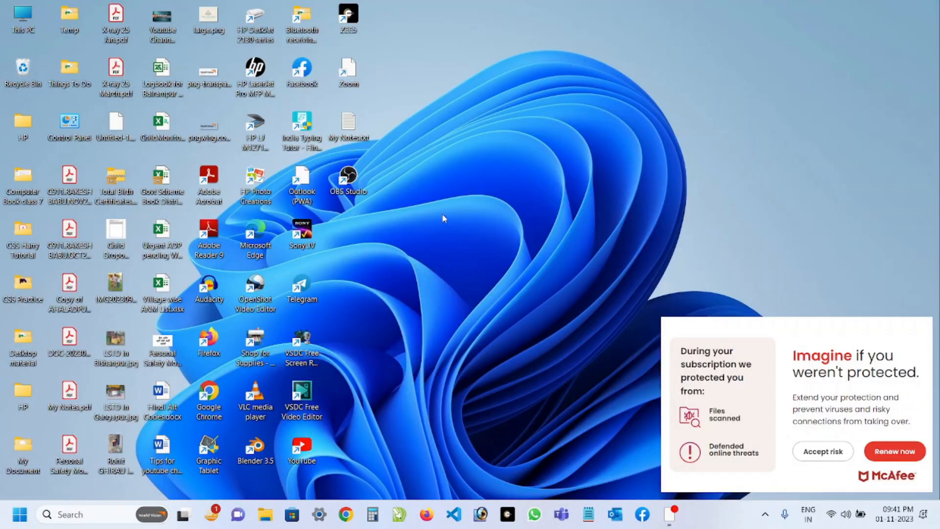
left_click(17, 520)
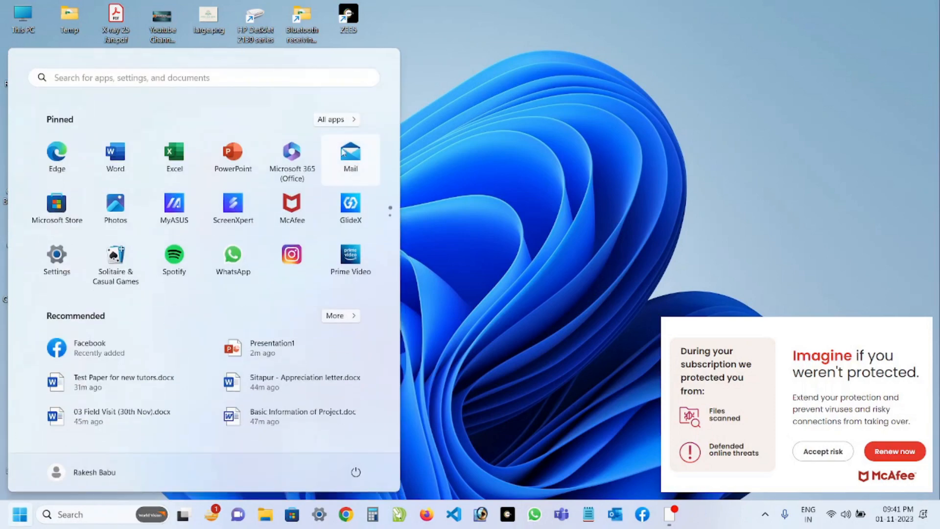
left_click(336, 120)
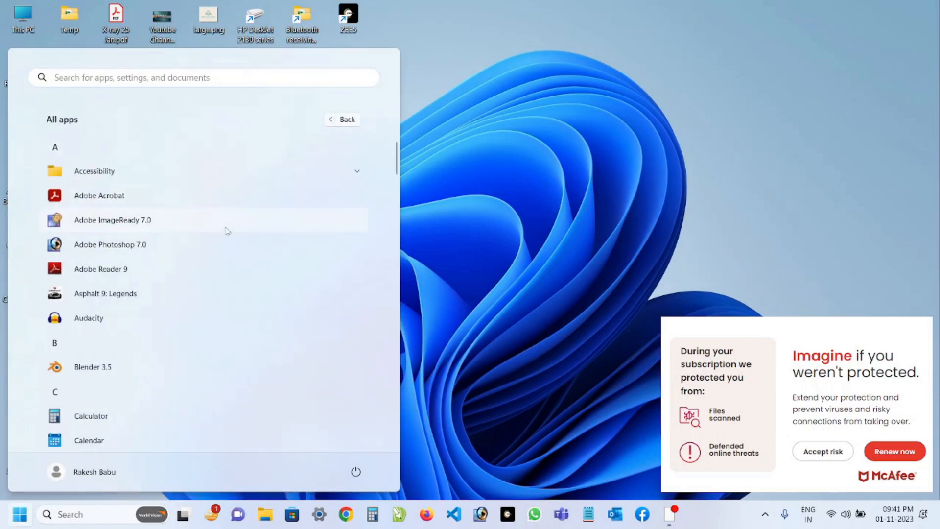
scroll(202, 245, "down", 5)
scroll(200, 250, "down", 15)
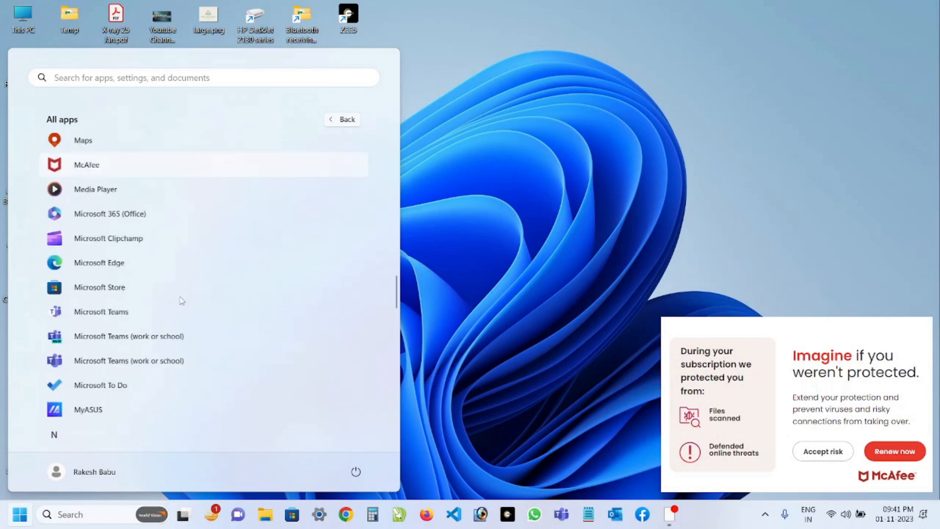
scroll(176, 309, "down", 7)
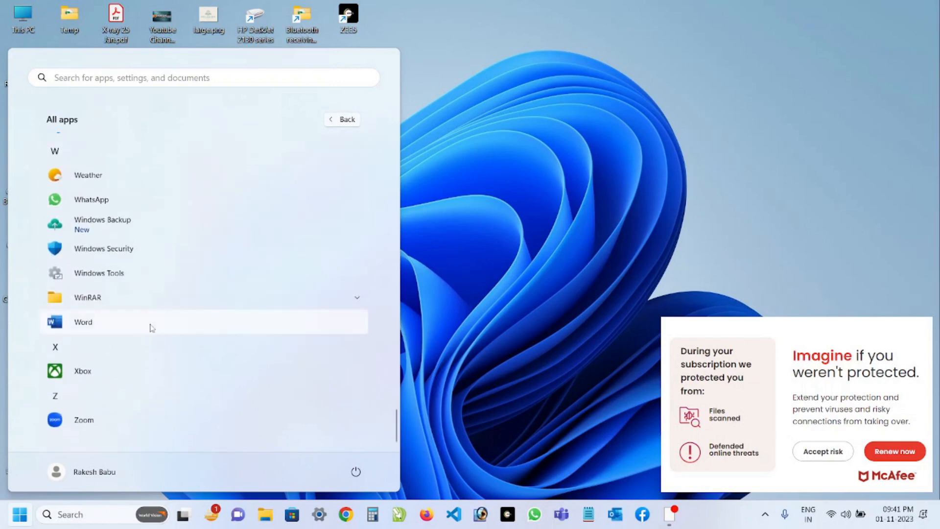
left_click(88, 276)
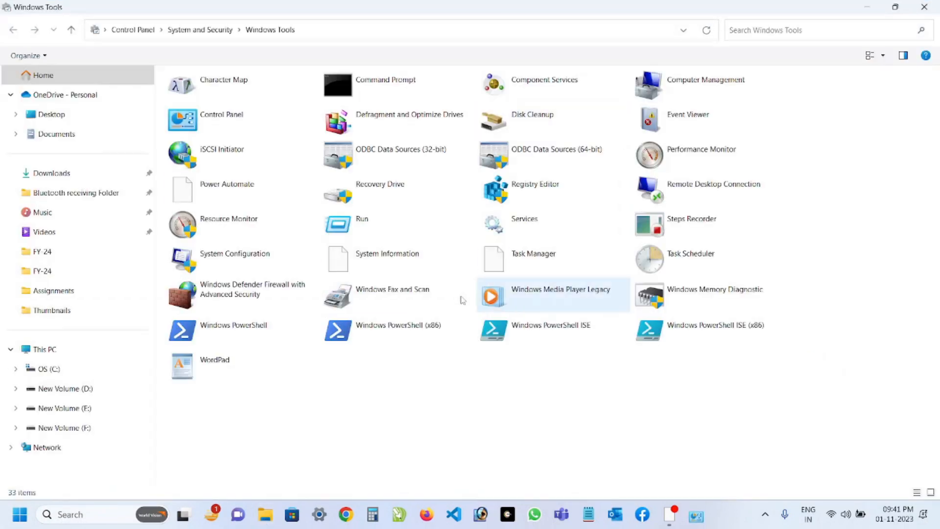
double_click(203, 368)
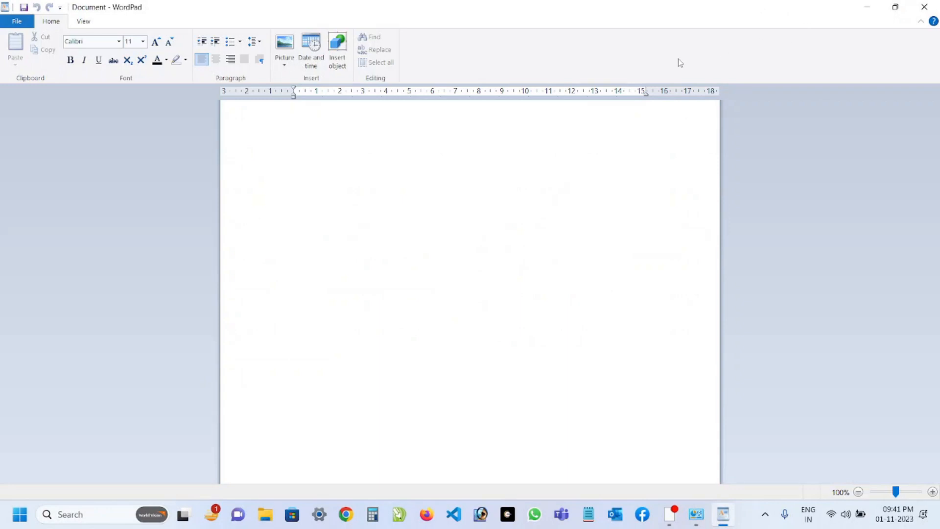
Close WordPad and Windows Tools, and relaunch WordPad through the Run dialog with the command wordpad.
key("alt+F4")
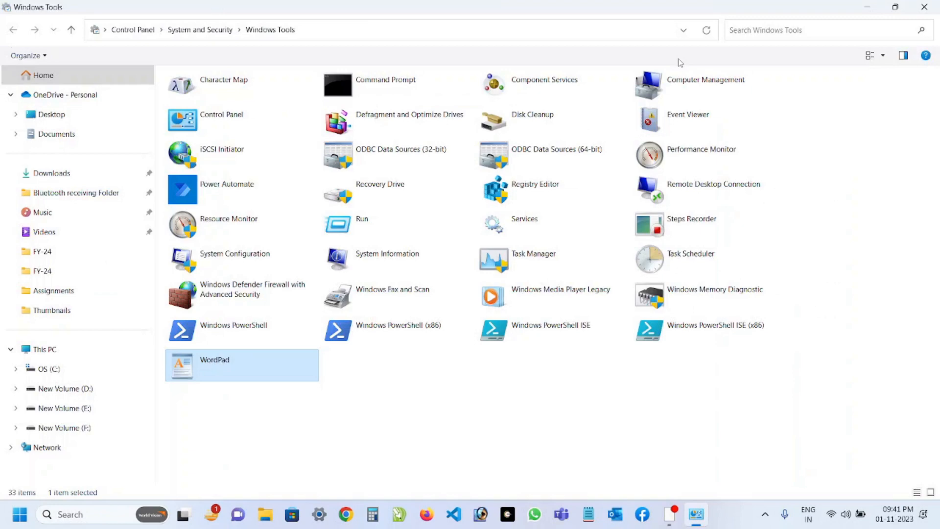
key("alt+F4")
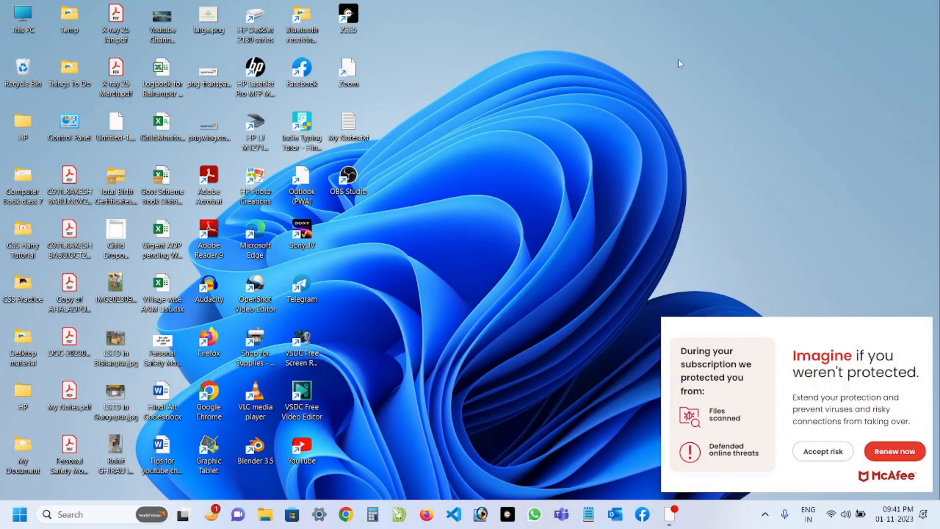
key("super+r")
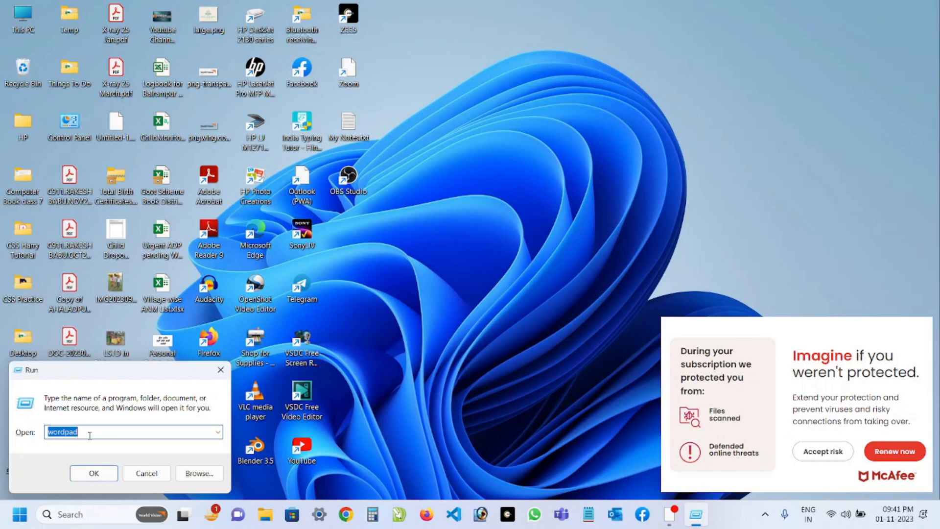
key("Return")
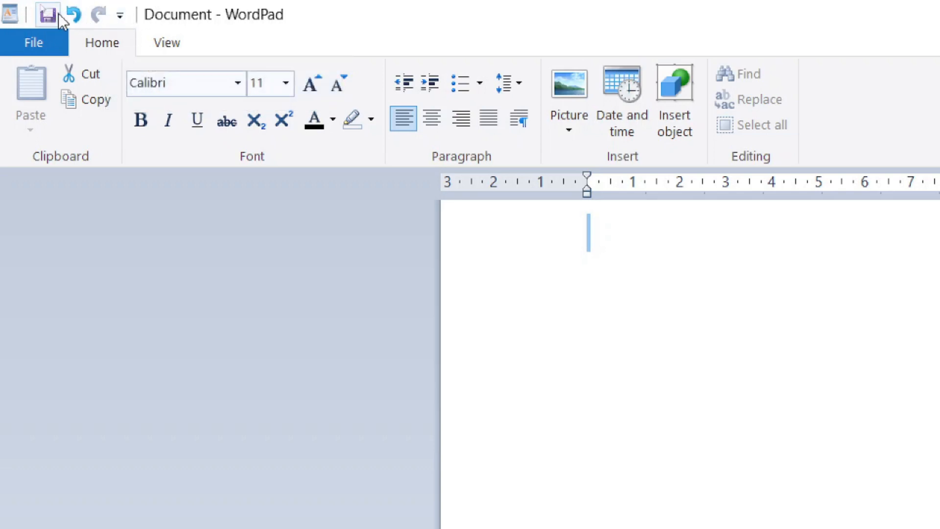
Add the New and Open commands to the Quick Access Toolbar.
left_click(122, 16)
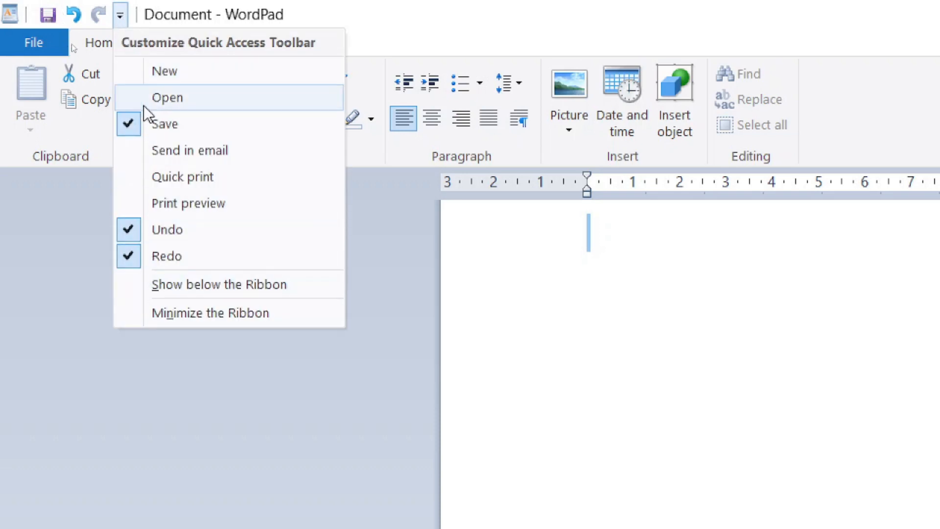
left_click(152, 72)
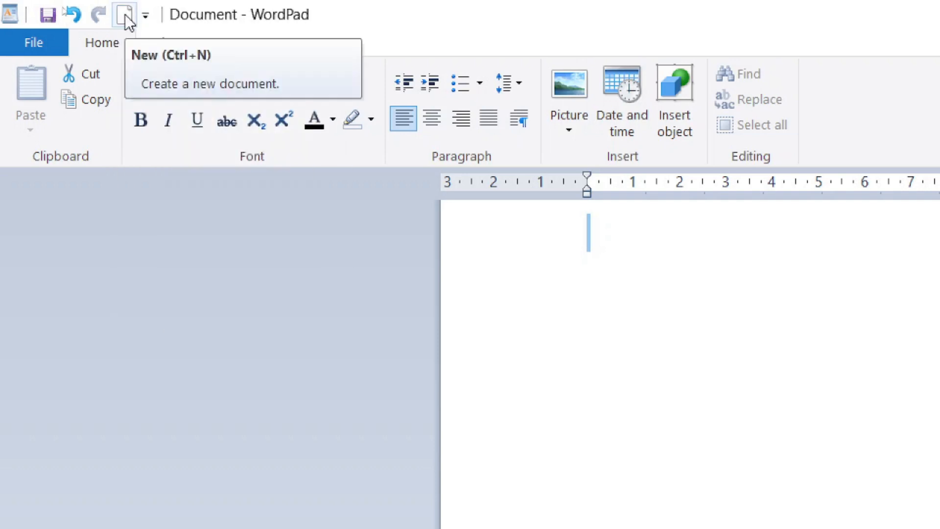
left_click(125, 18)
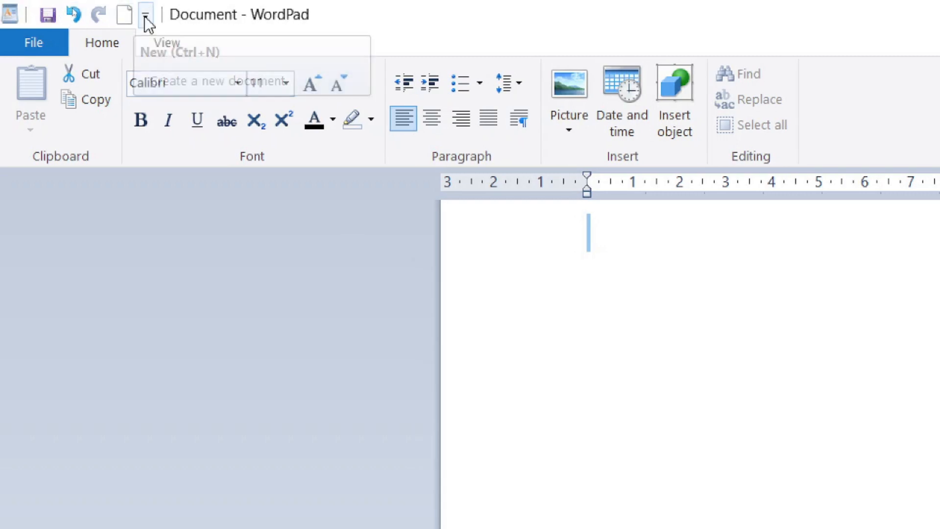
left_click(145, 16)
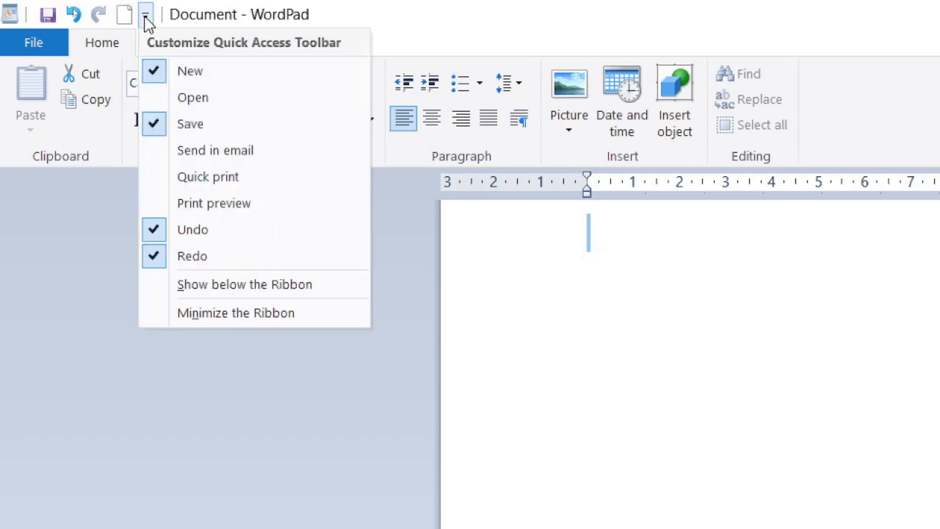
left_click(207, 97)
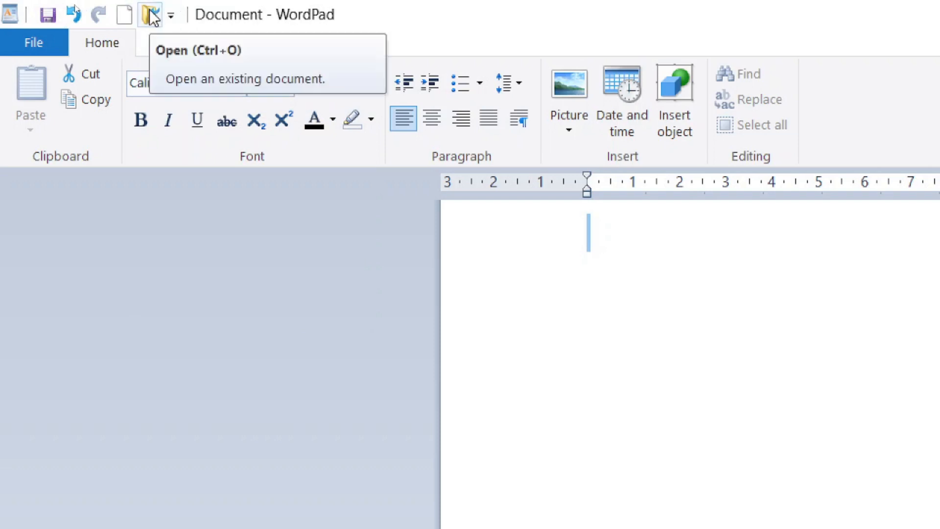
Add the Quick print and Print preview commands to the Quick Access Toolbar.
left_click(171, 16)
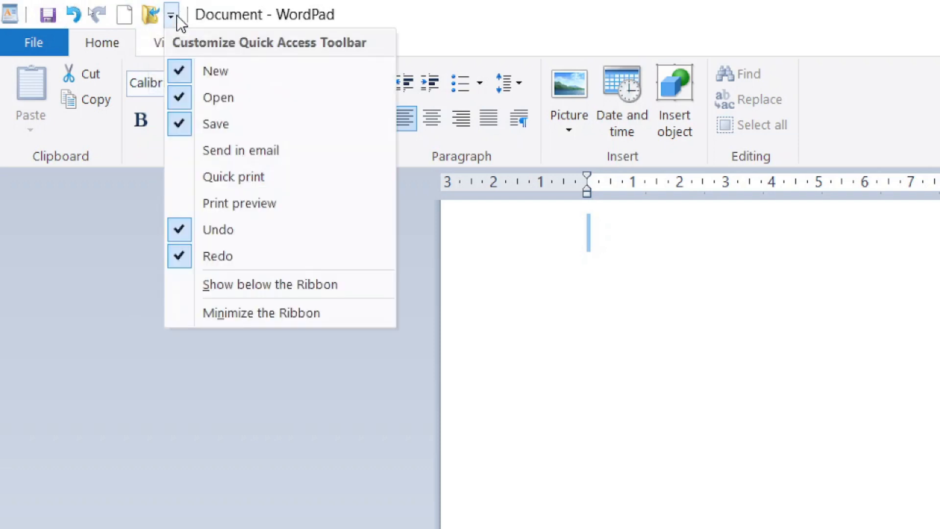
left_click(220, 182)
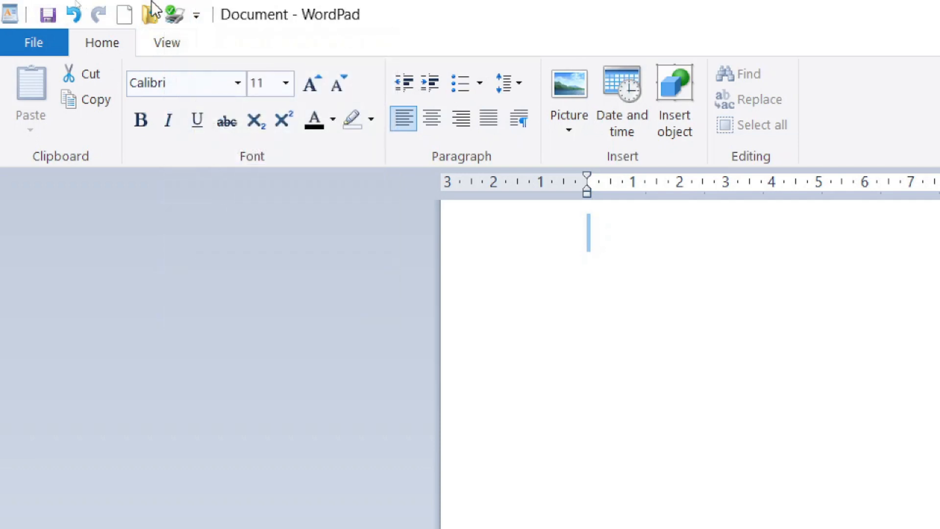
left_click(196, 16)
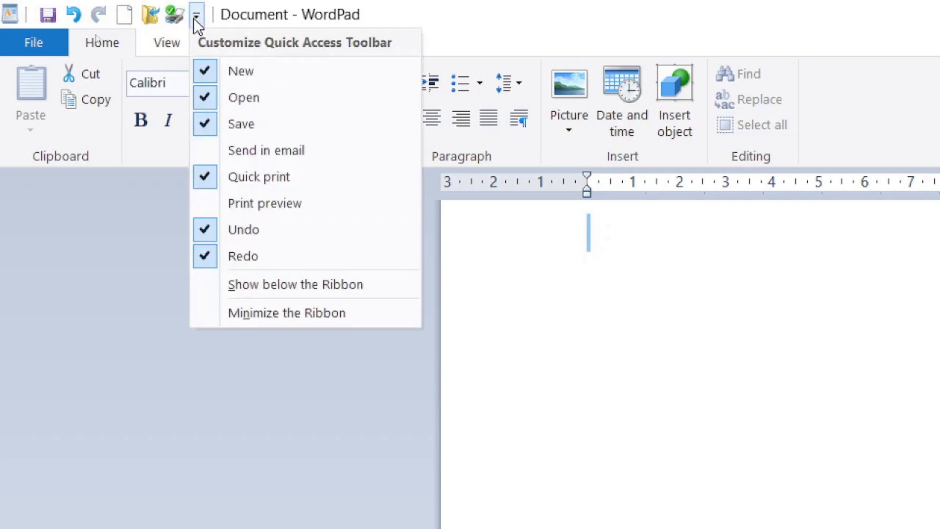
left_click(245, 203)
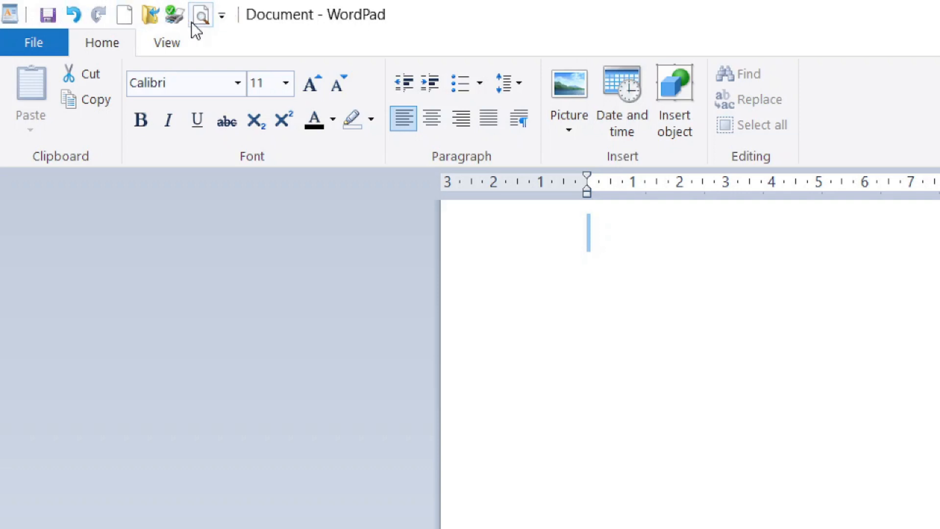
left_click(33, 44)
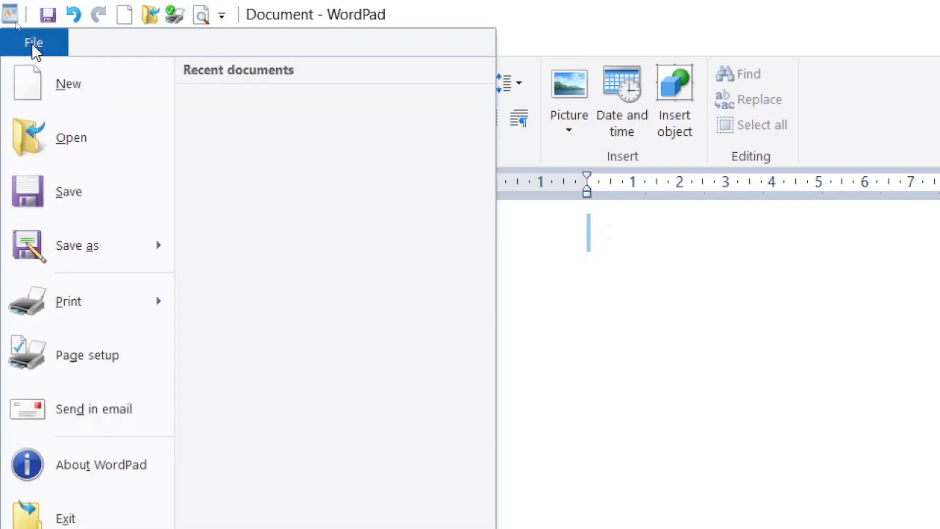
left_click(32, 42)
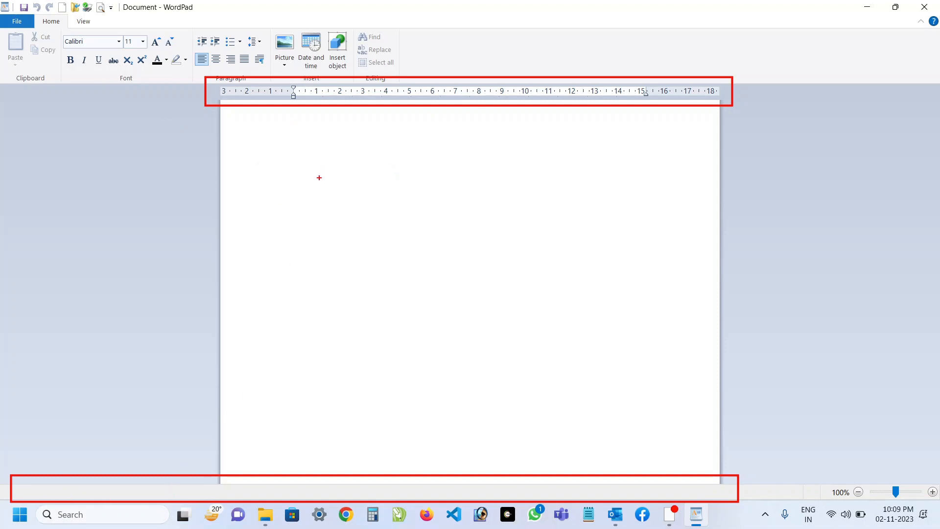
key("Escape")
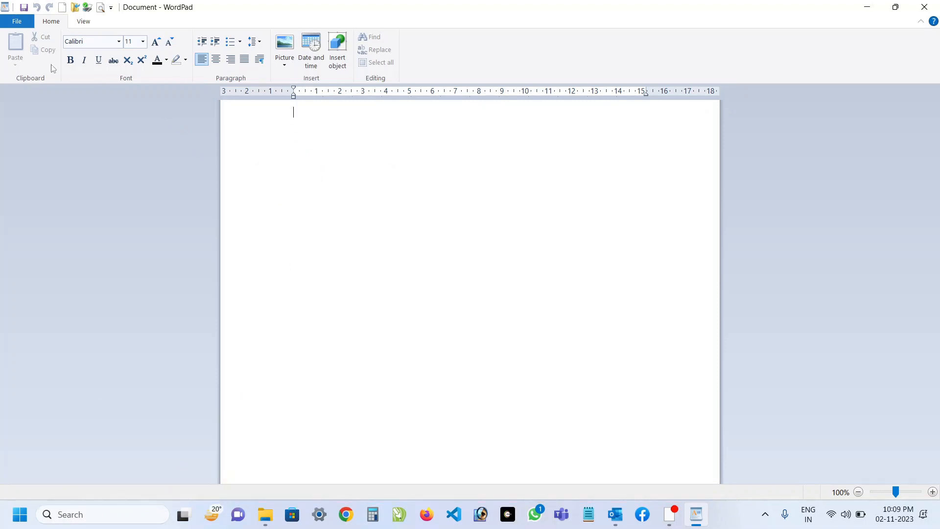
left_click(18, 23)
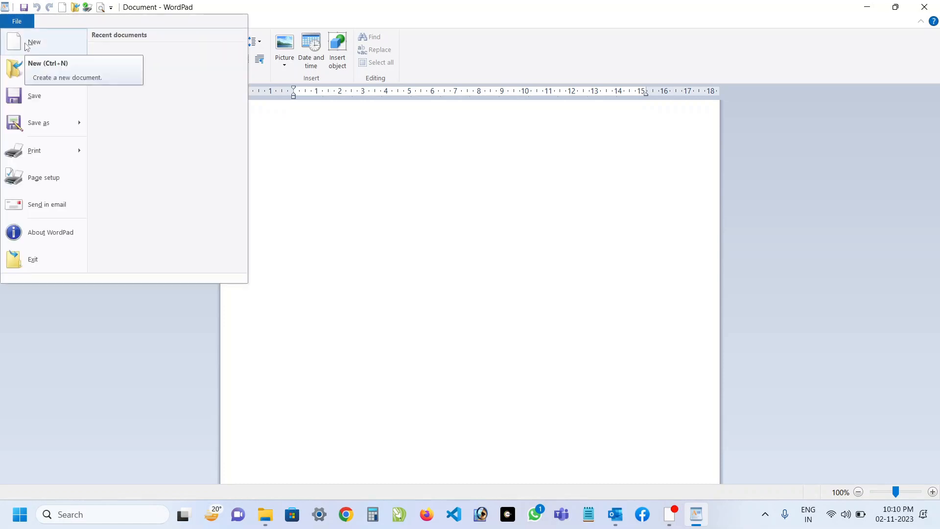
mouse_move(40, 125)
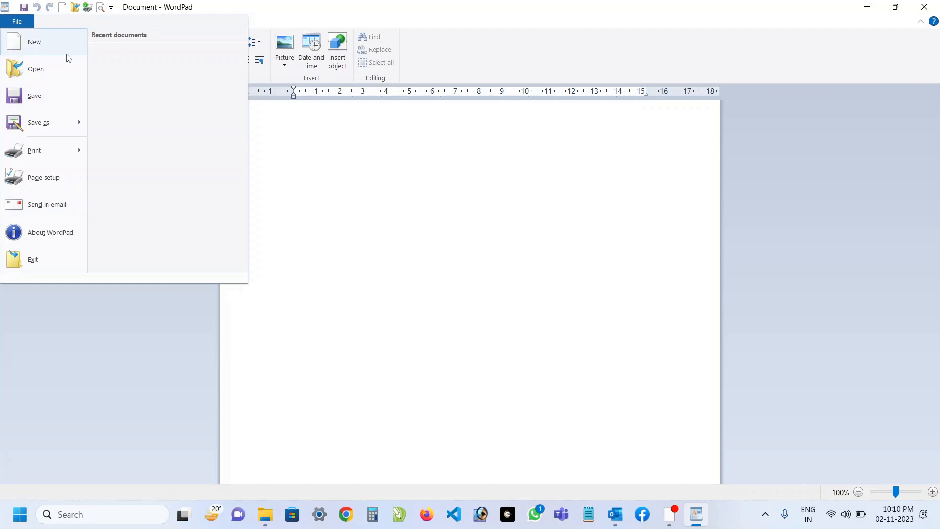
left_click(350, 164)
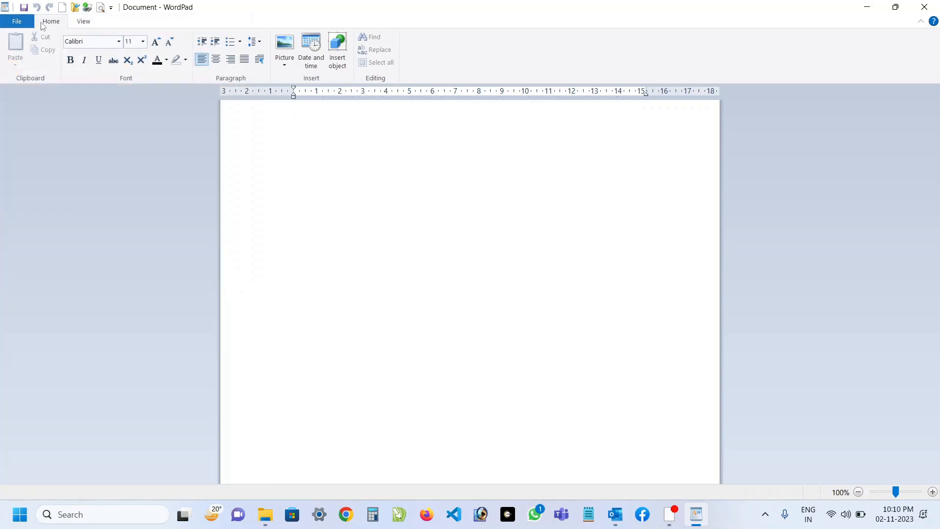
Start saving the blank document and choose the OneDrive Desktop folder as its location.
left_click(18, 22)
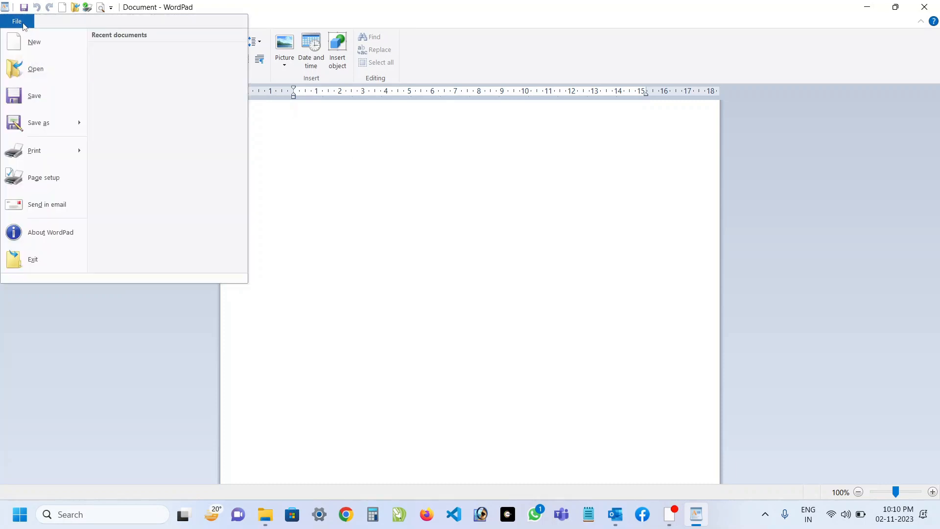
left_click(27, 103)
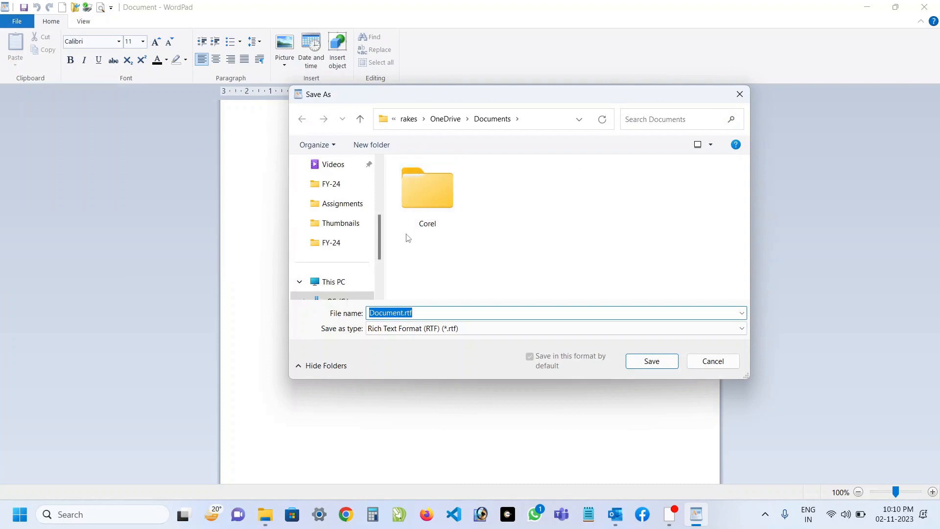
left_click_drag(378, 235, 386, 189)
scroll(365, 184, "up", 1)
left_click(343, 204)
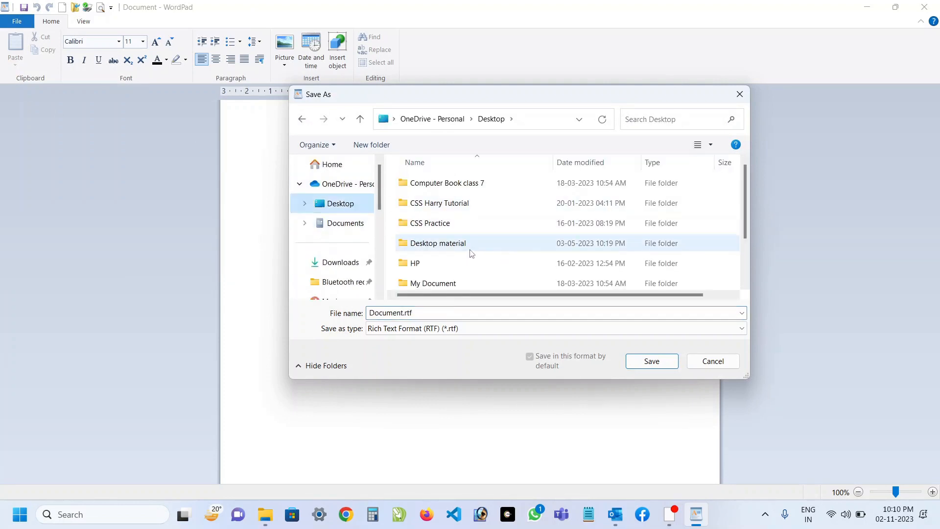
scroll(472, 253, "down", 1)
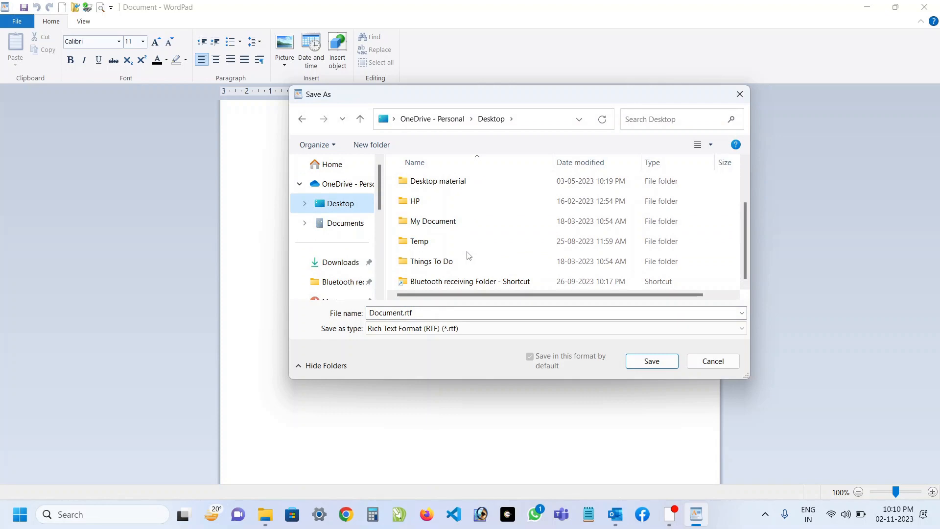
Name the file My wordpad.rtf and save it in Rich Text Format.
left_click(403, 312)
key("Home")
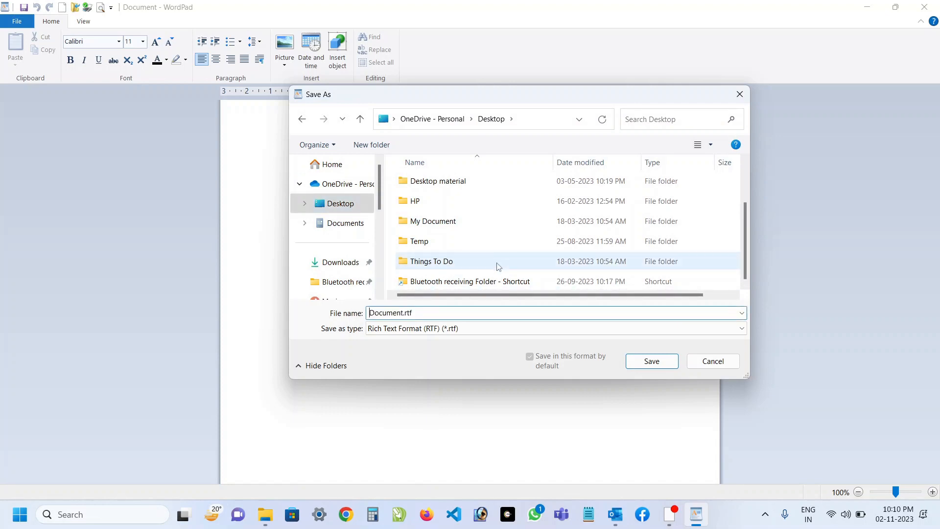
key("shift+Right")
key("shift+Right")
key("shift+Right")
key("shift+Right")
key("shift+Right")
key("shift+Right")
key("shift+Right")
key("shift+Right")
type("My wor")
type("k")
key("BackSpace")
type("dpad")
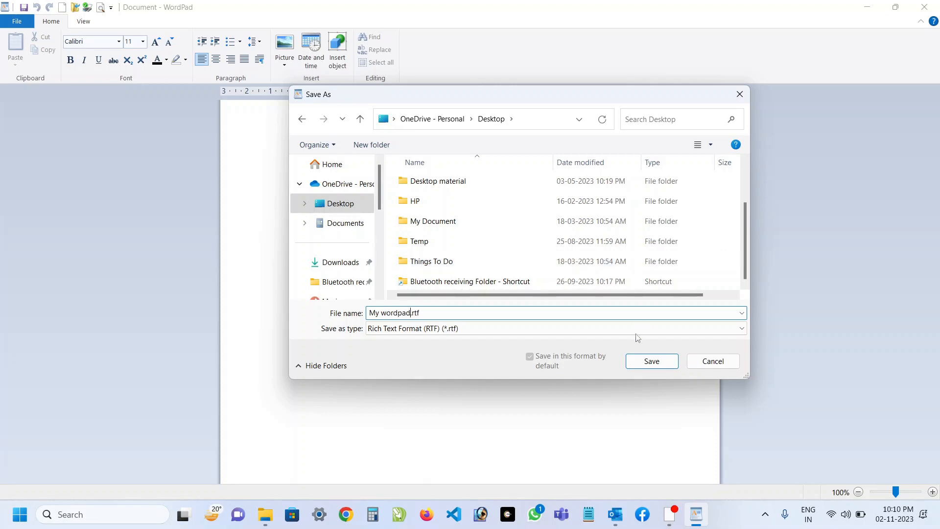
left_click(652, 360)
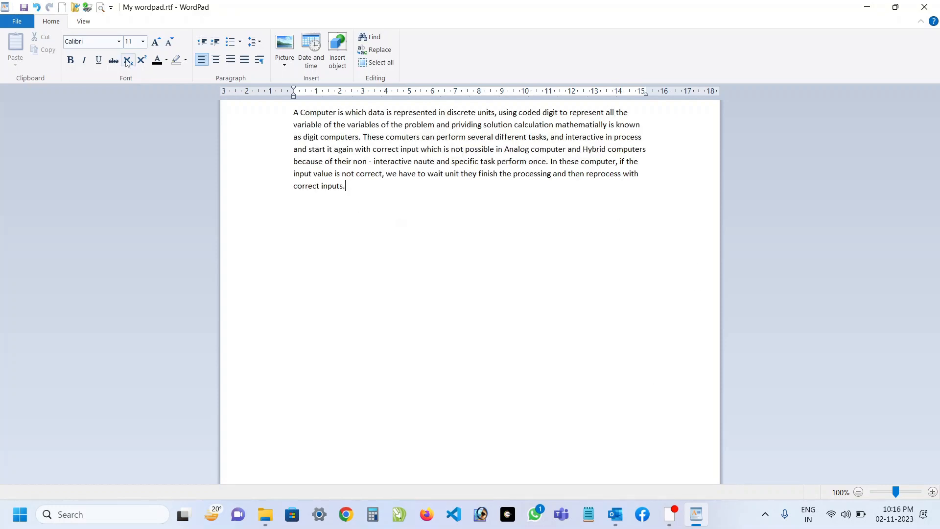
Save the typed paragraph to the current file and start a new blank document.
left_click(17, 21)
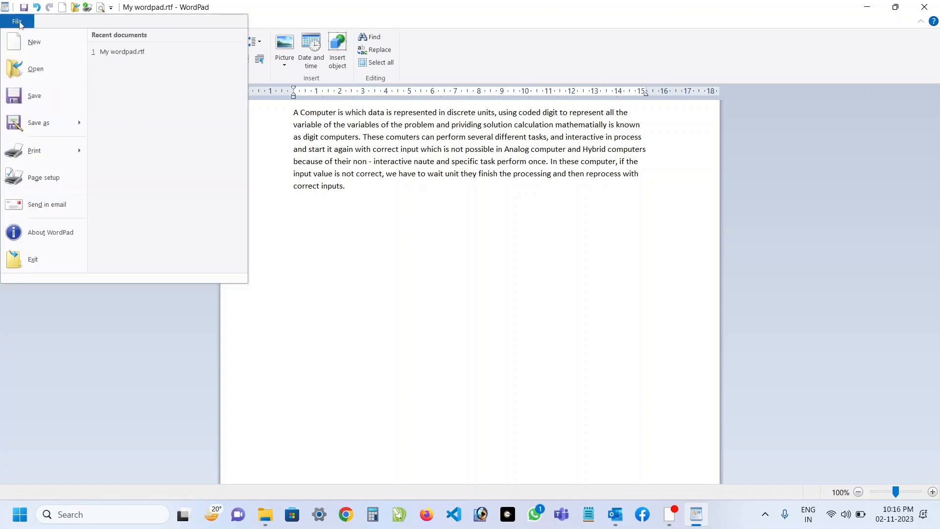
left_click(34, 96)
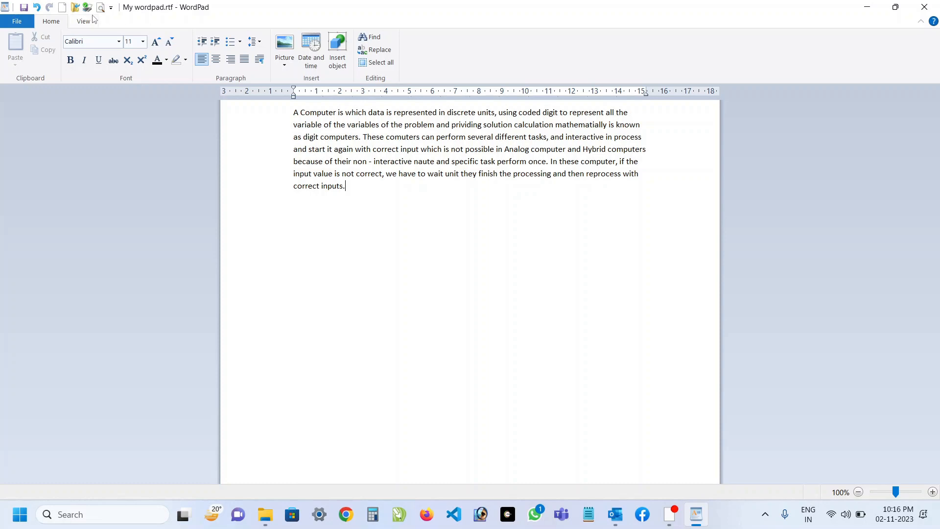
left_click(17, 22)
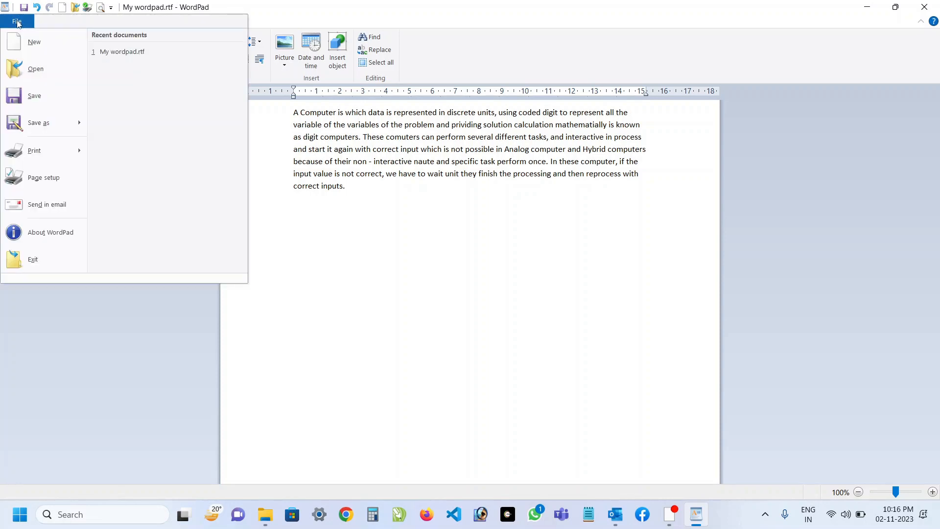
left_click(34, 42)
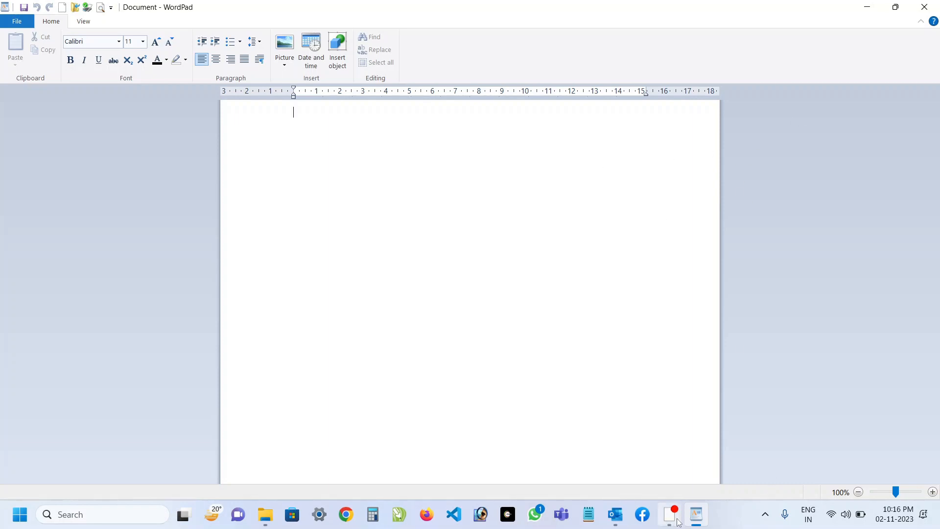
Open My wordpad.rtf from the OneDrive Desktop folder.
left_click(11, 22)
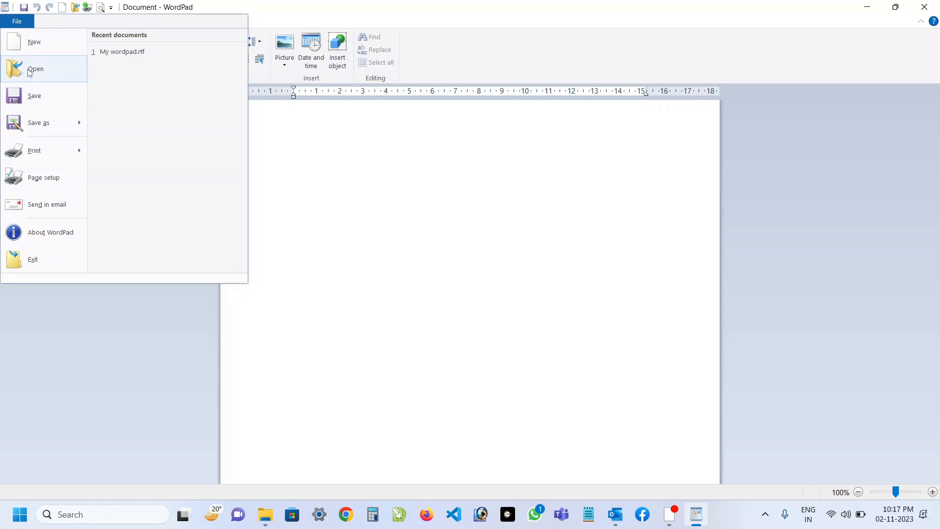
left_click(39, 77)
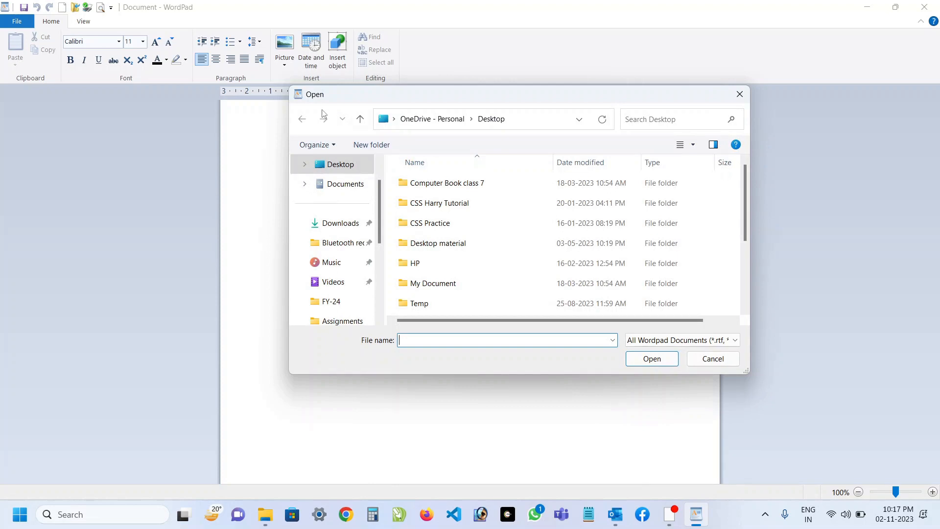
scroll(424, 229, "down", 1)
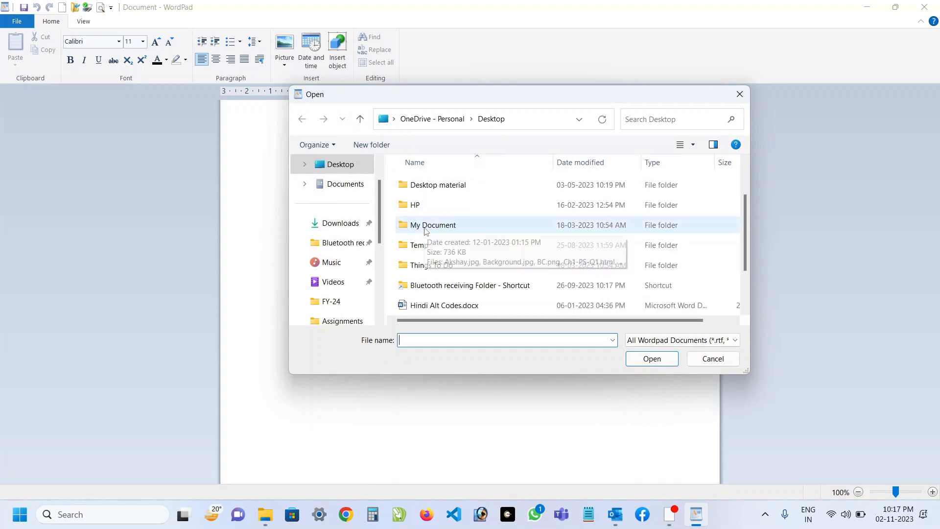
scroll(433, 218, "down", 1)
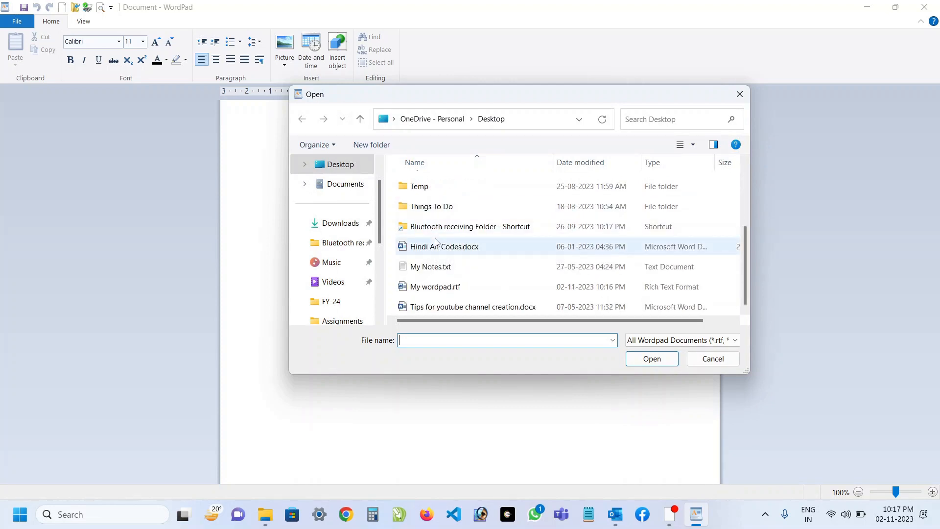
left_click(436, 287)
left_click(651, 359)
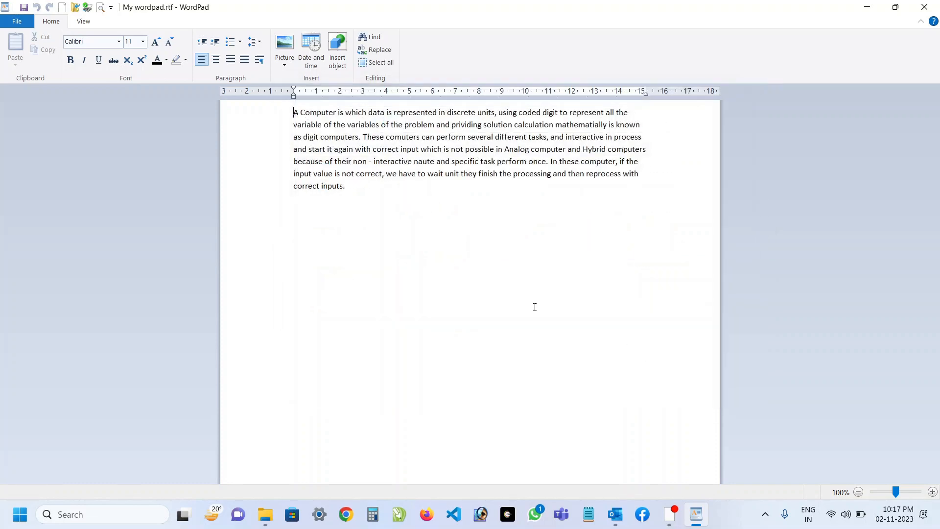
Set the document's paper size to A4 in the page setup, leaving page number printing off.
left_click(7, 25)
mouse_move(35, 135)
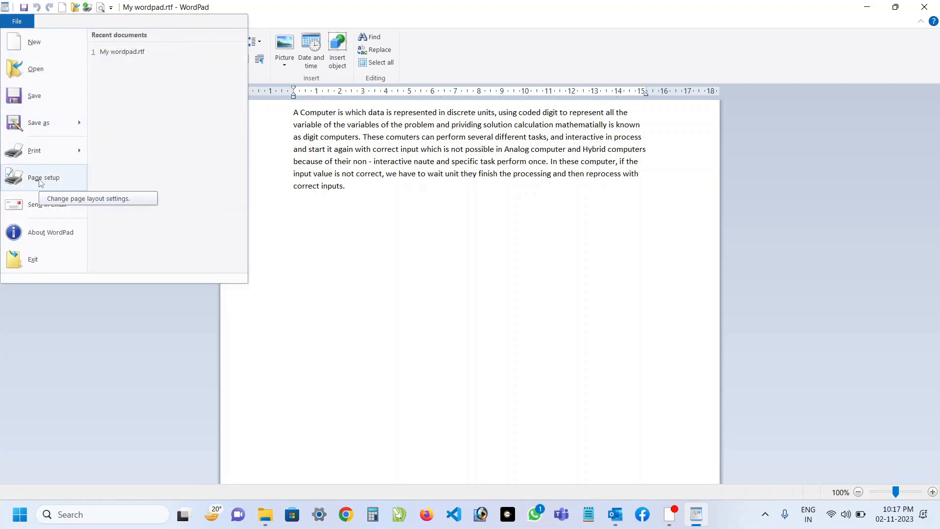
left_click(40, 178)
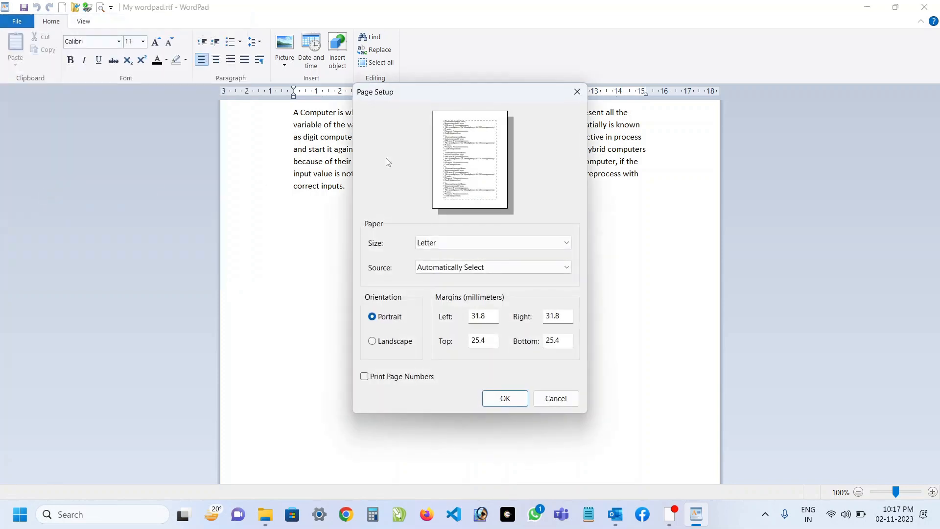
left_click_drag(452, 94, 786, 52)
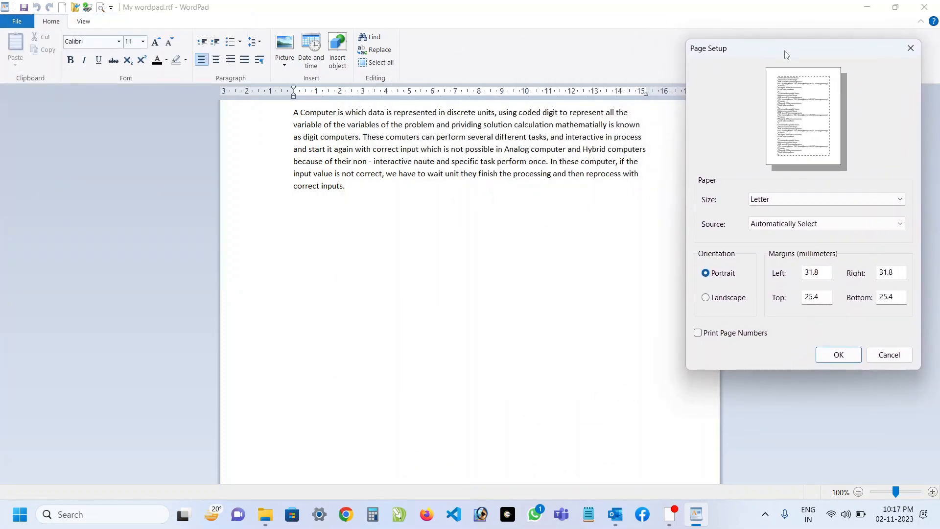
left_click(788, 204)
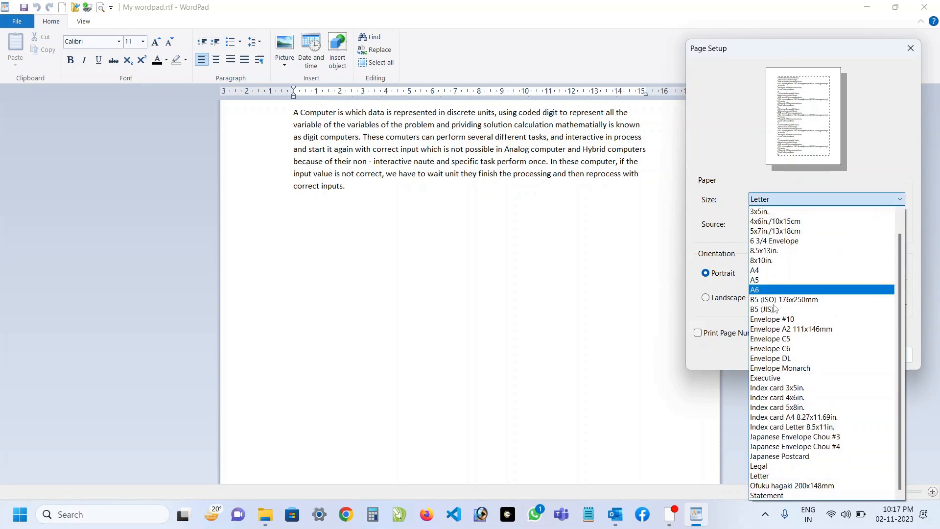
left_click(764, 271)
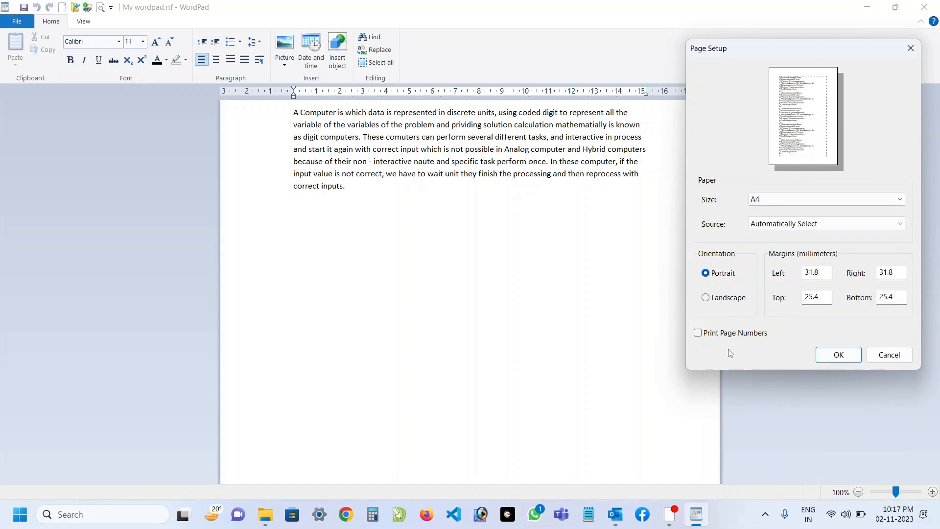
left_click(699, 334)
left_click(698, 333)
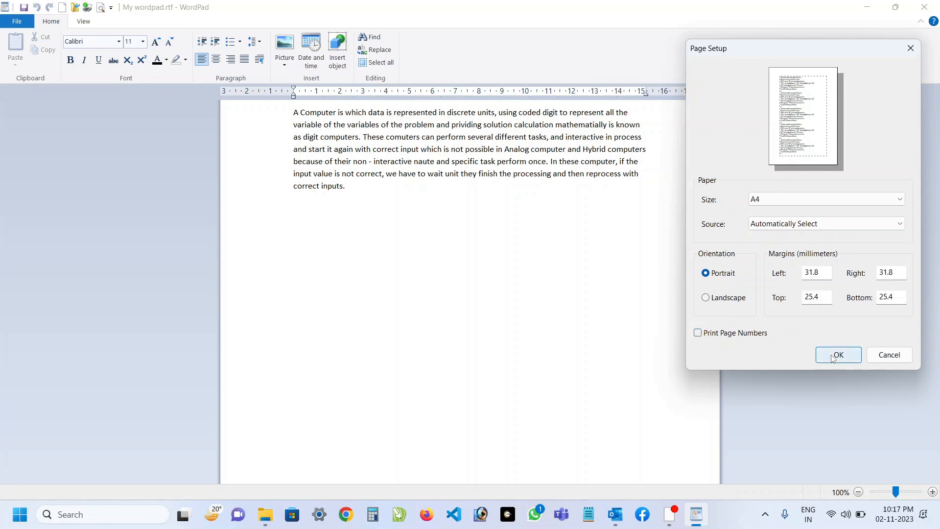
left_click(832, 357)
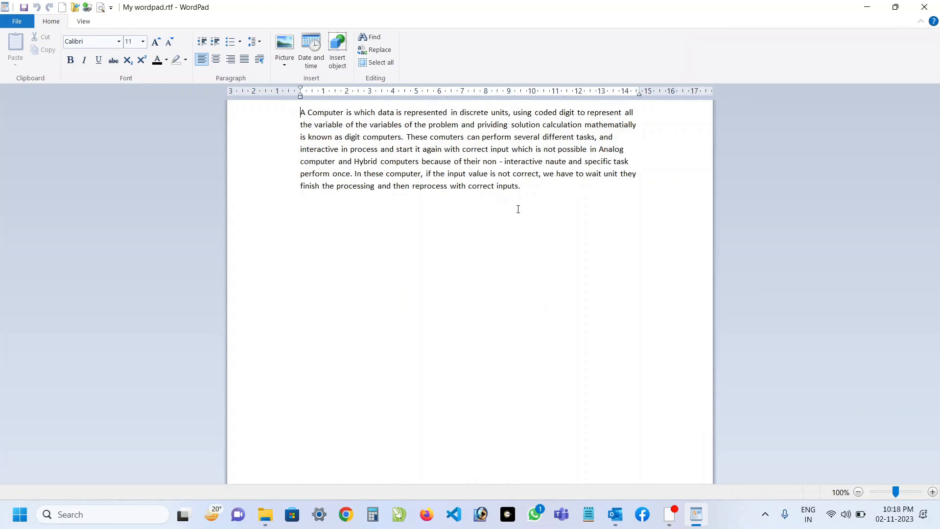
left_click(20, 22)
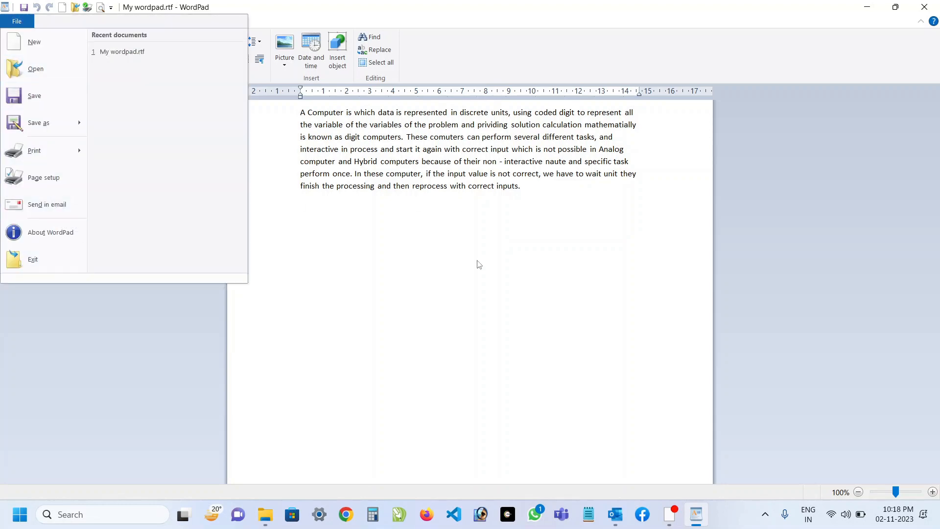
left_click(408, 248)
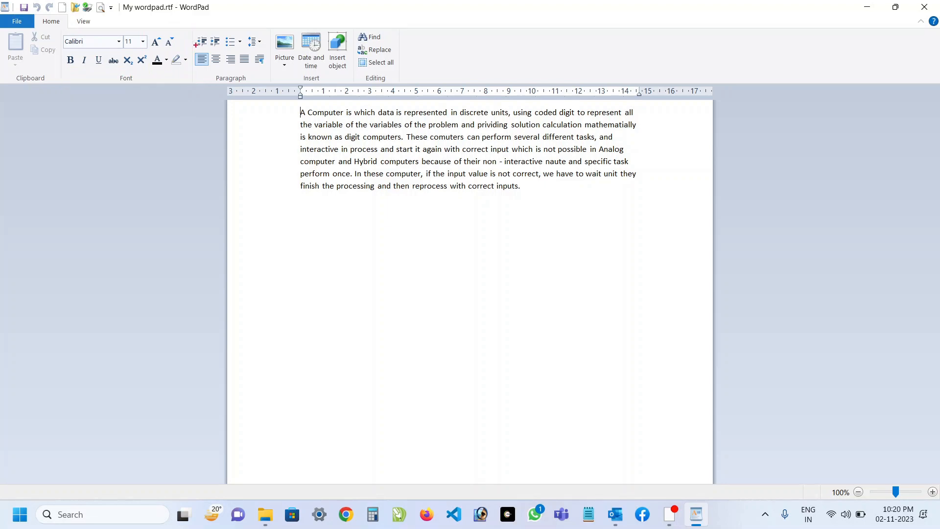
left_click_drag(194, 27, 270, 86)
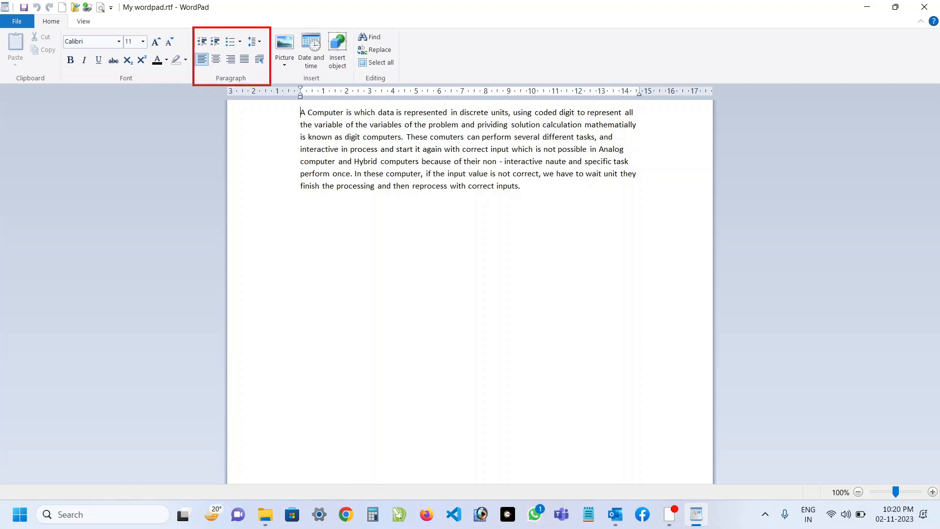
key("e")
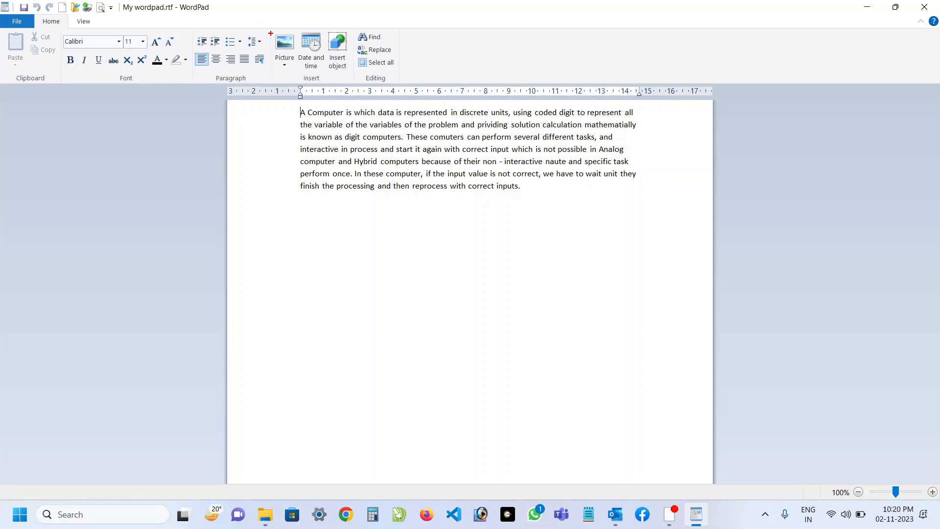
mouse_move(272, 27)
left_mouse_down()
mouse_move(306, 66)
mouse_move(354, 83)
left_mouse_up()
Select the whole paragraph line by line and again with Select all, clearing the selection each time.
key("shift+End")
key("shift+Down")
key("shift+Down")
key("shift+Down")
key("shift+Down")
key("shift+Down")
key("shift+Down")
key("shift+Down")
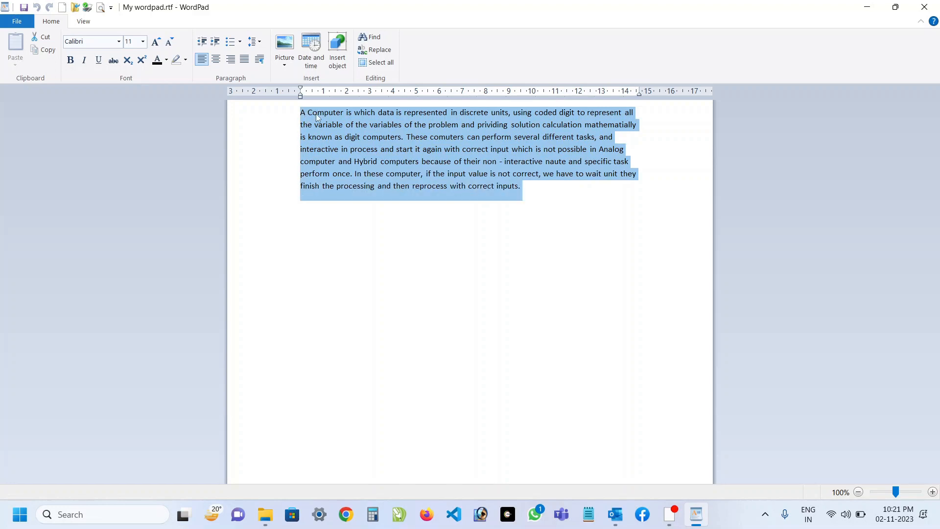
left_click(315, 113)
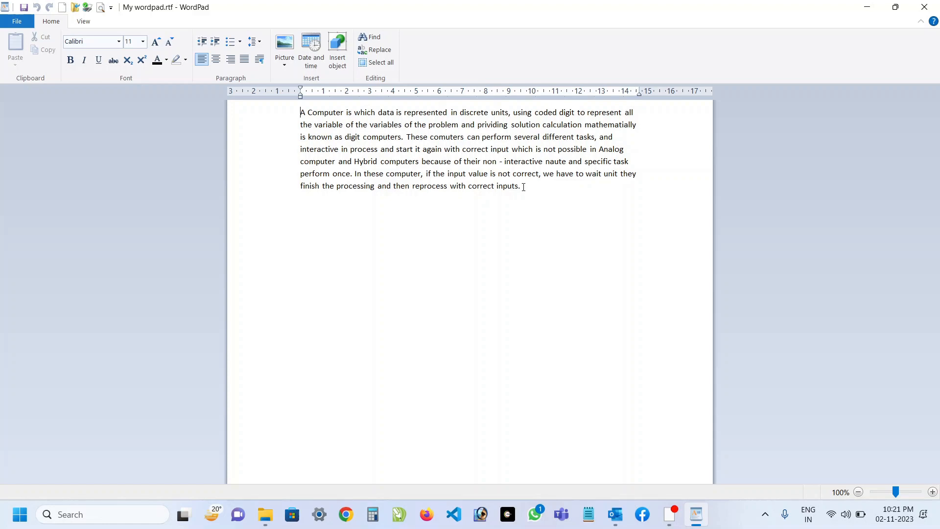
key("ctrl+a")
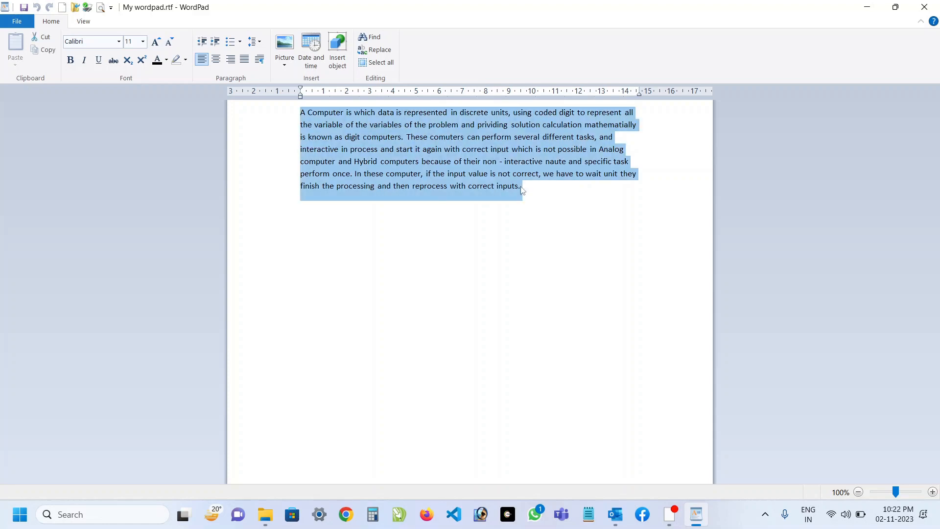
left_click(516, 173)
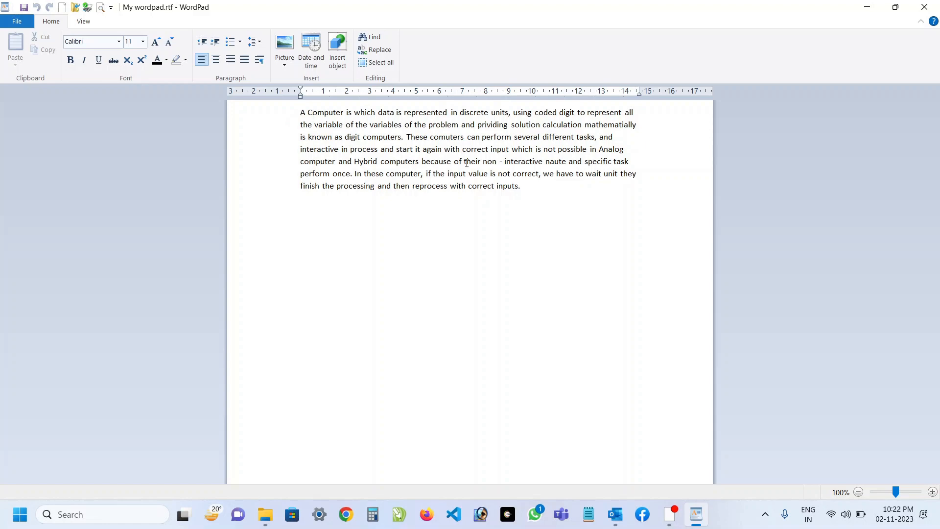
Extend a selection gradually from the paragraph's first character to its last word, and deselect the text.
key("shift+Right")
key("shift+Right")
key("shift+Right")
key("shift+Right")
key("shift+Right")
key("shift+Right")
key("shift+Right")
key("shift+Right")
key("shift+Right")
key("shift+Right")
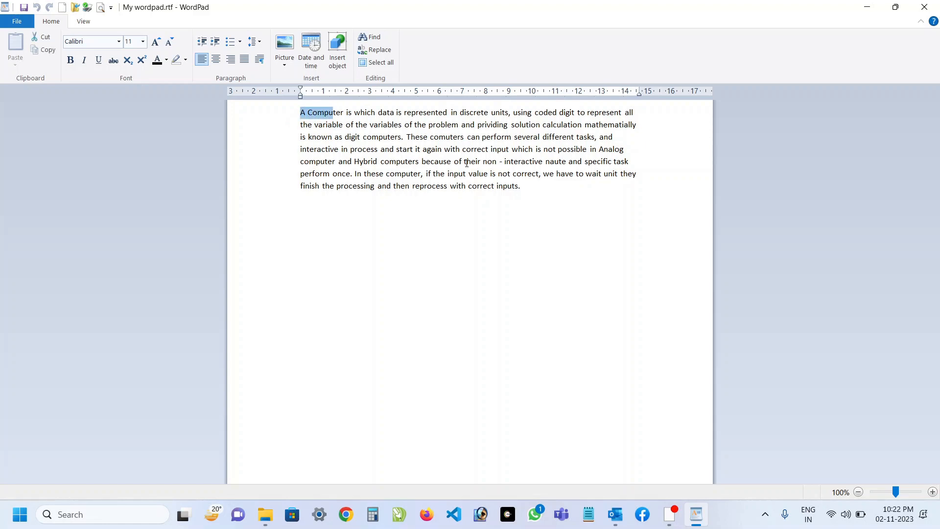
key("shift+Right")
key("shift+Right")
key("shift+Right")
key("shift+Right")
key("shift+Right")
key("shift+Right")
key("shift+Right")
key("shift+Right")
key("shift+Right")
key("shift+Right")
key("shift+Right")
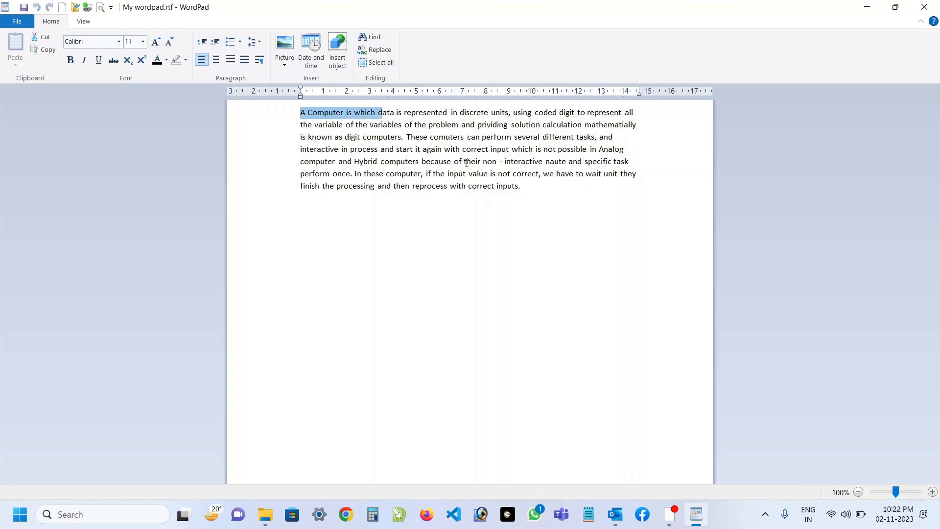
key("shift+Right")
key("shift+Right")
key("shift+Right")
key("shift+Right")
key("shift+Right")
key("shift+Right")
key("shift+Right")
key("shift+Right")
key("shift+Down")
key("shift+Down")
key("shift+Down")
key("shift+Down")
key("shift+Down")
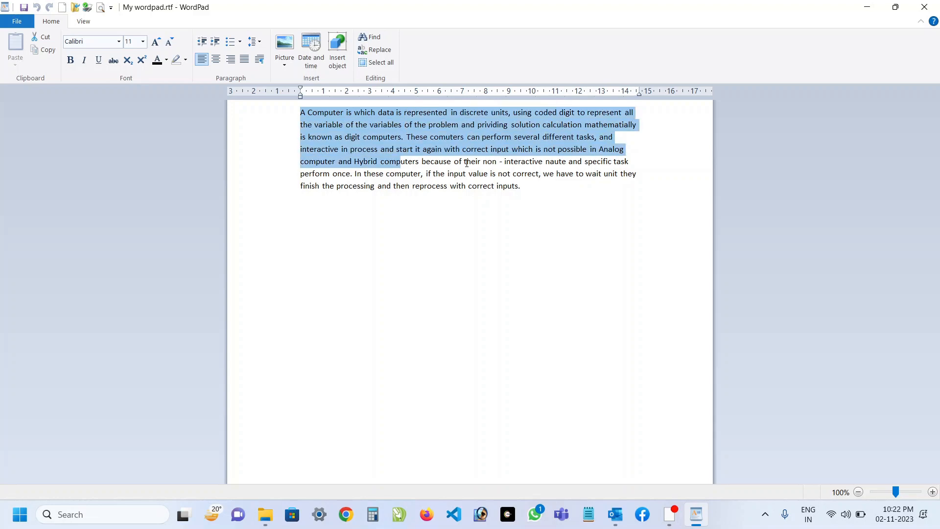
key("shift+Down")
key("shift+Right")
key("shift+Right")
key("shift+Right")
key("shift+Right")
key("shift+Right")
key("shift+Right")
key("shift+Right")
key("shift+Right")
key("shift+Right")
key("shift+Right")
key("shift+Right")
key("shift+Right")
key("shift+Right")
key("shift+Right")
key("shift+Right")
key("shift+Right")
key("shift+Right")
key("shift+Right")
key("shift+Right")
key("shift+Right")
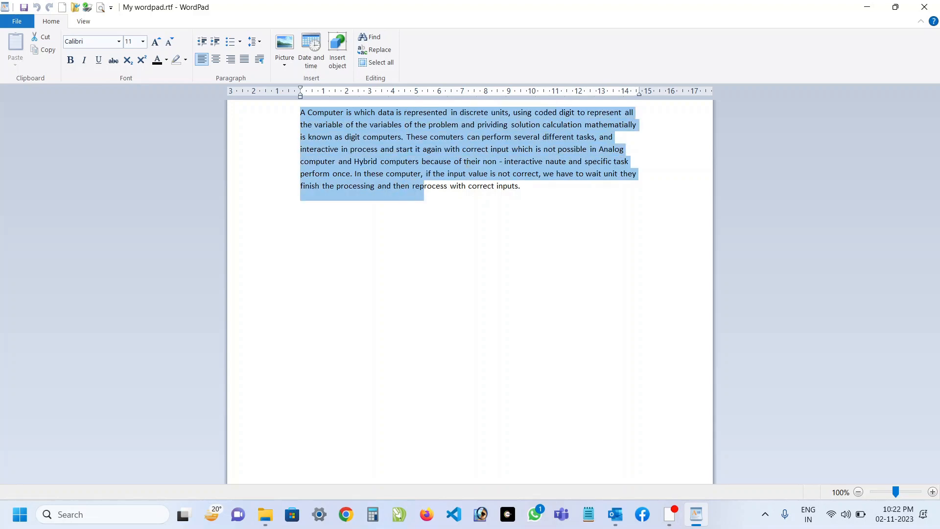
key("shift+Right")
key("shift+Right")
key("shift+Right")
key("shift+Right")
key("shift+Right")
key("shift+Right")
key("shift+Right")
key("shift+Right")
key("shift+Right")
key("shift+Right")
key("shift+Right")
key("shift+Right")
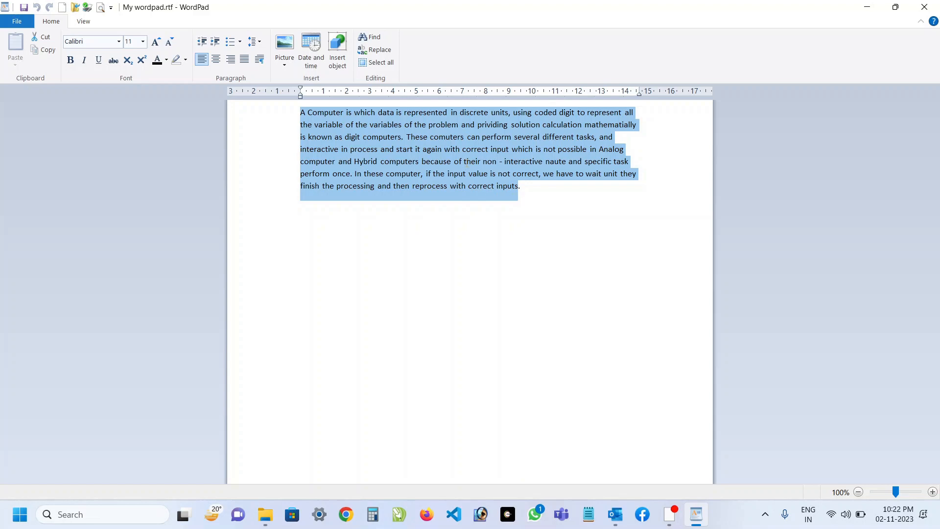
left_click(399, 129)
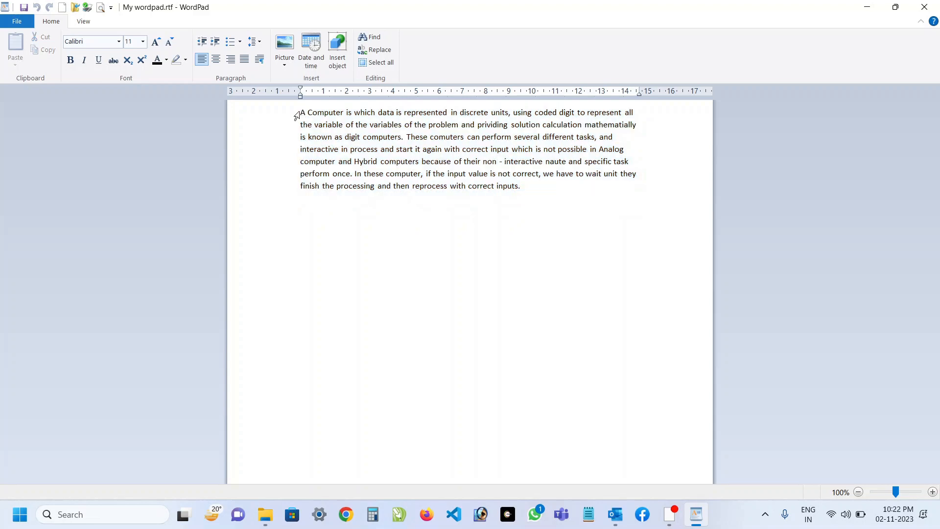
Copy the paragraph without its final period and paste it twice below the original, separated by blank lines.
left_click_drag(303, 111, 518, 193)
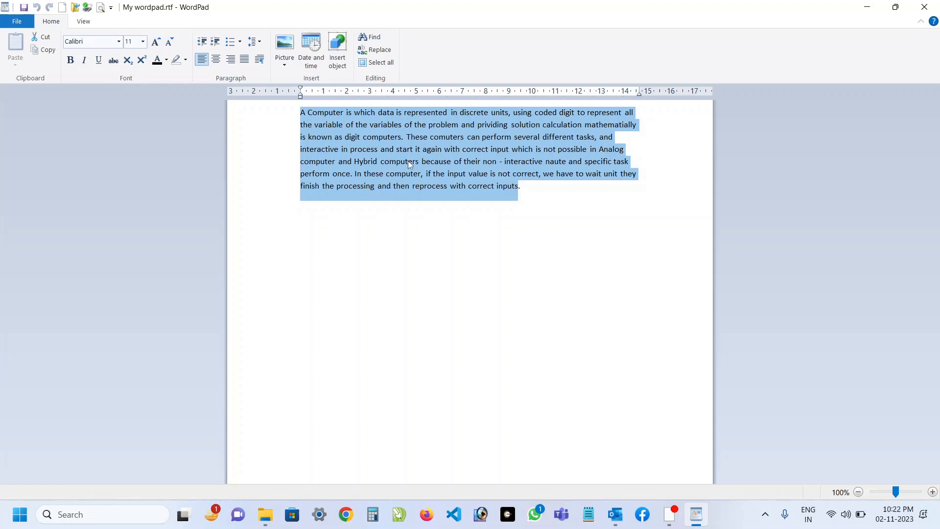
left_click(48, 53)
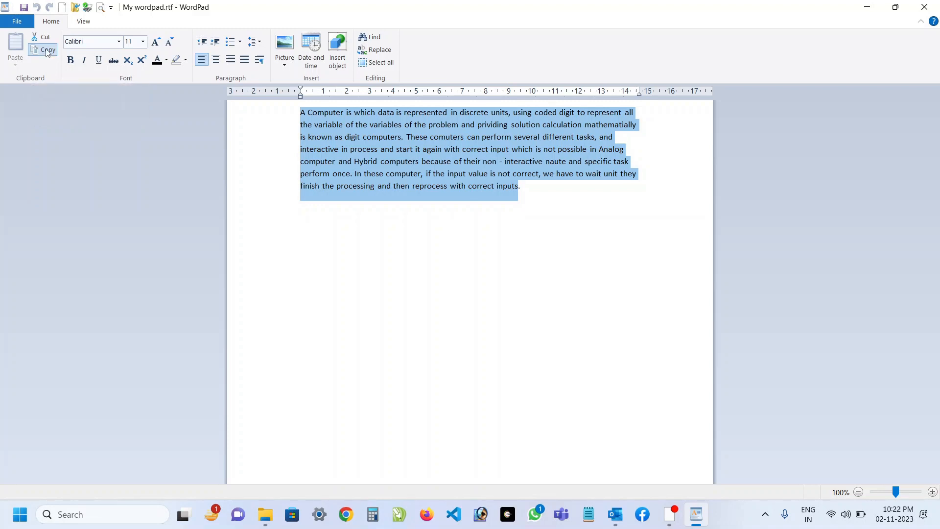
left_click(530, 198)
key("Return")
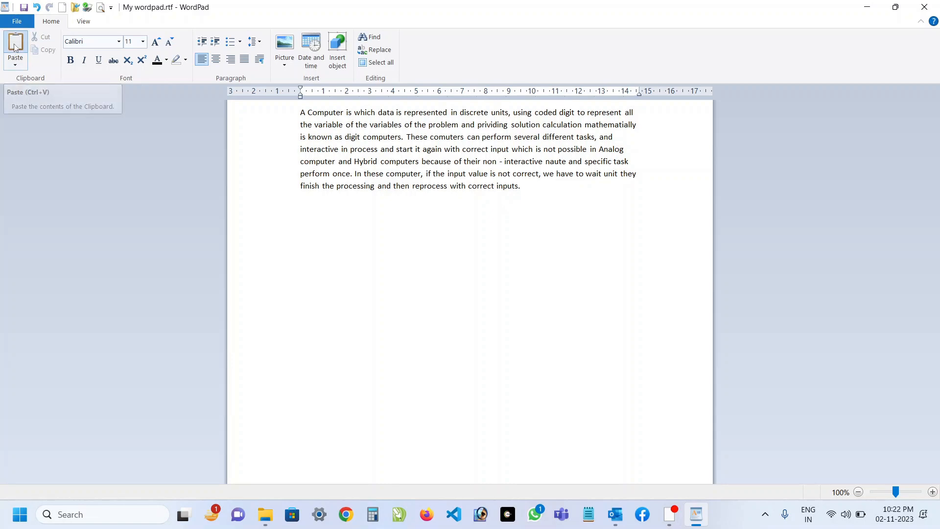
left_click(15, 46)
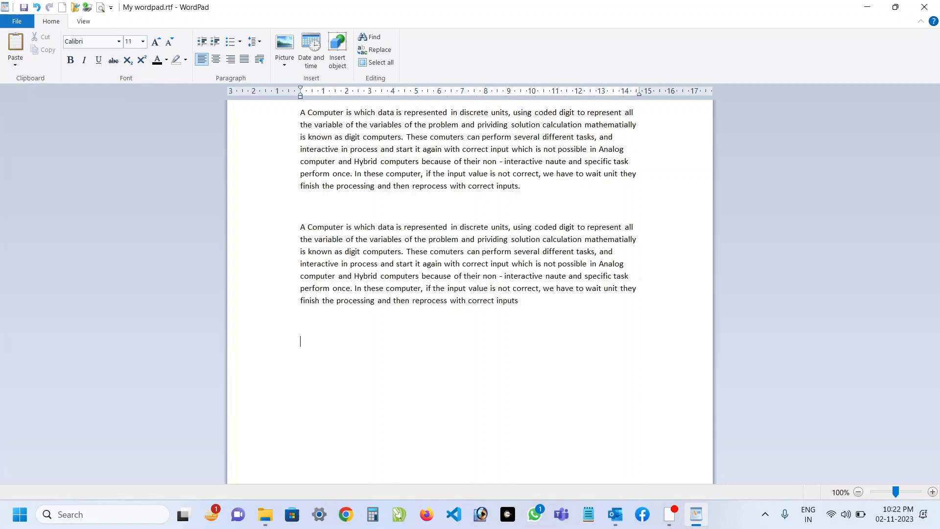
key("ctrl+v")
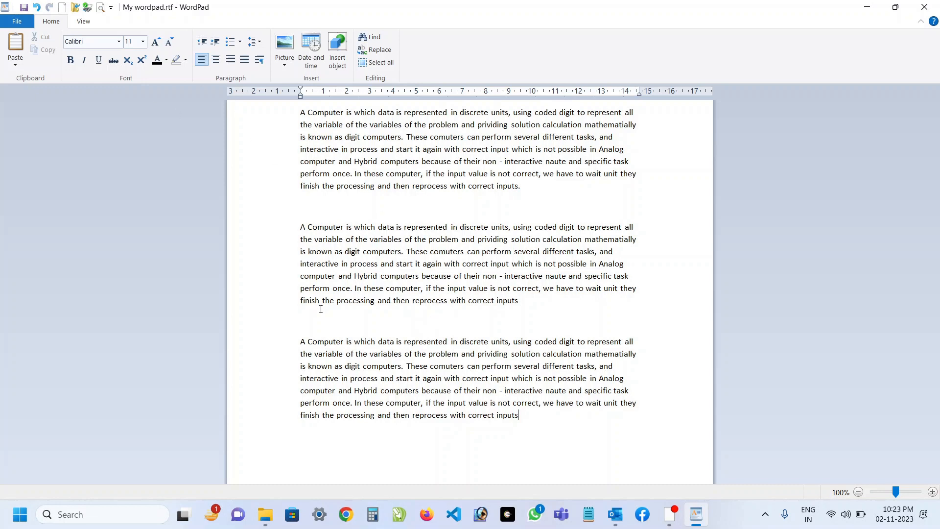
Cut the first three lines of the third paragraph, paste them below its remaining text, and undo and redo the paste.
left_click_drag(301, 340, 620, 369)
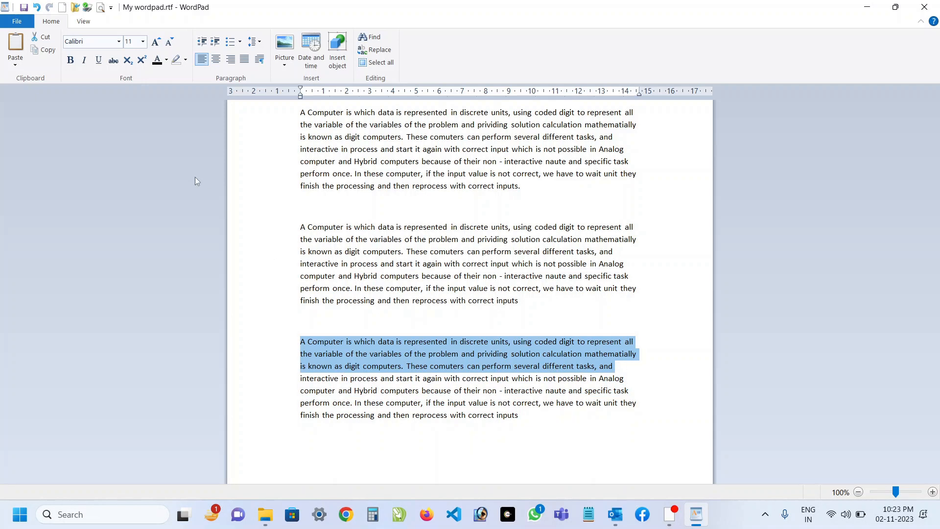
left_click(38, 43)
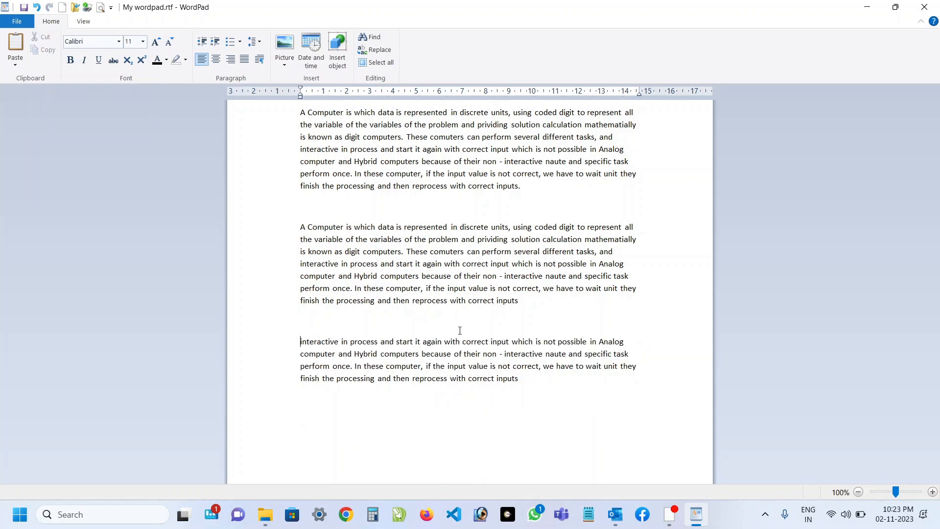
left_click(546, 386)
key("ctrl+v")
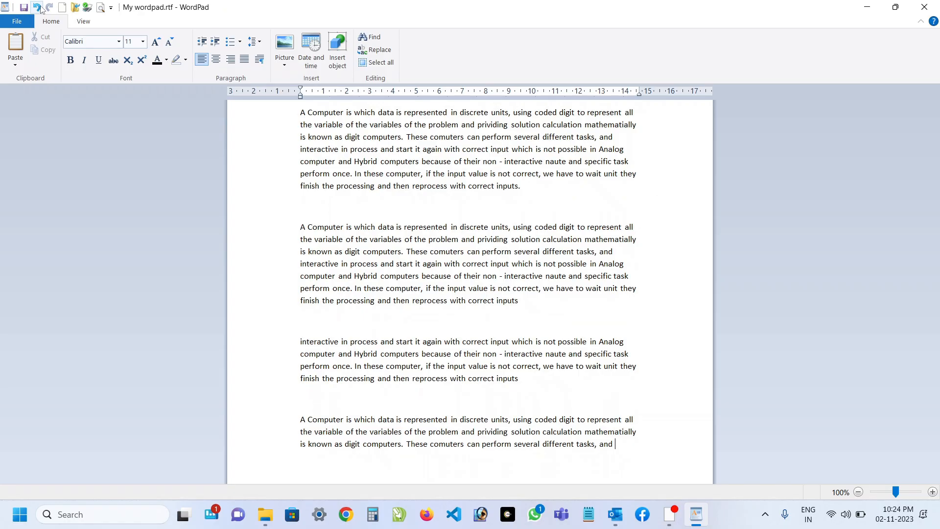
left_click(40, 7)
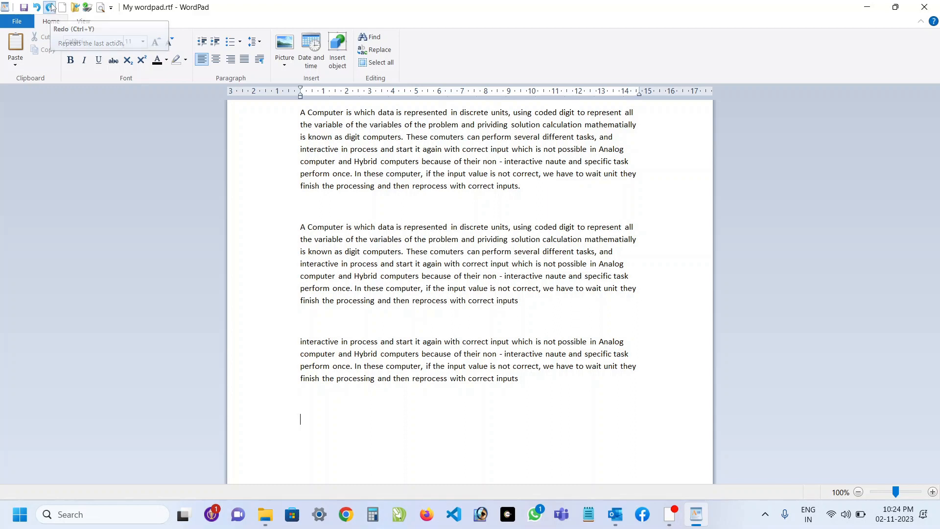
left_click(51, 7)
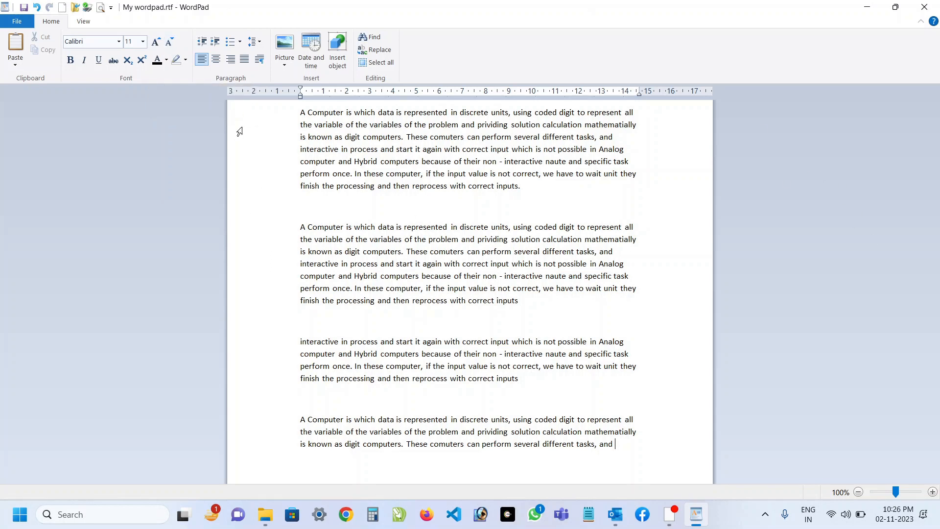
Add the title "Computer Basics" on the line above the first paragraph.
left_click(301, 112)
scroll(325, 128, "up", 2)
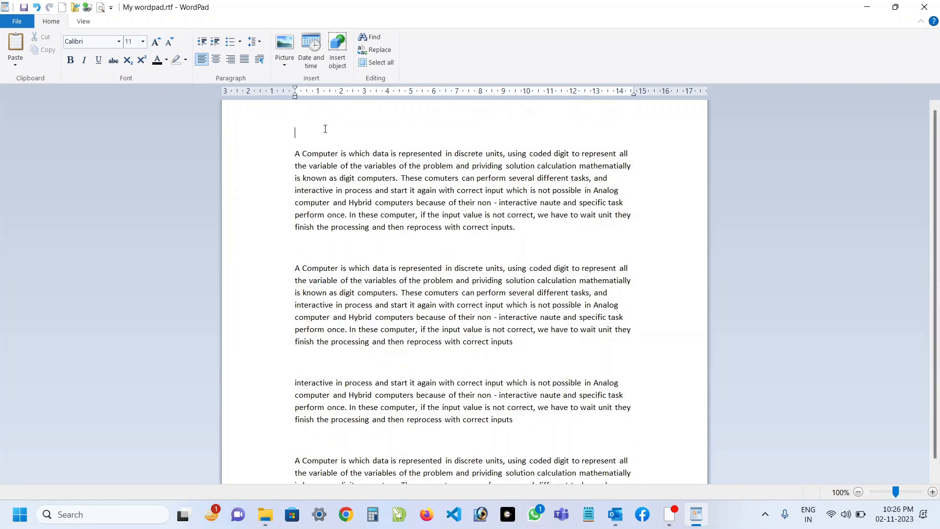
type("Computer Basics")
Select the whole "Computer Basics" title and make it bold.
key("shift+Left")
key("shift+Left")
key("shift+Left")
key("shift+Left")
key("shift+Left")
key("shift+Left")
key("shift+Left")
key("shift+Left")
key("shift+Left")
key("shift+Left")
key("shift+Left")
key("shift+Left")
key("shift+Left")
key("shift+Left")
key("shift+Left")
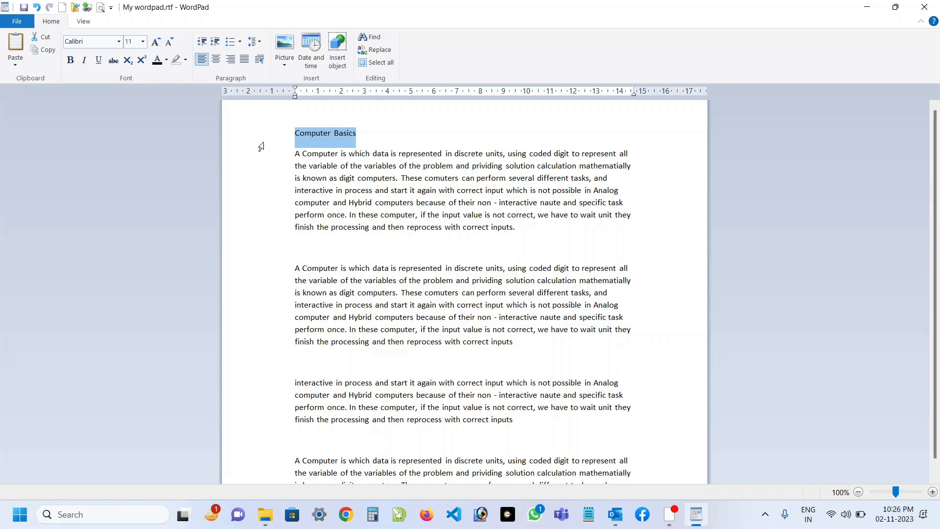
left_click(70, 61)
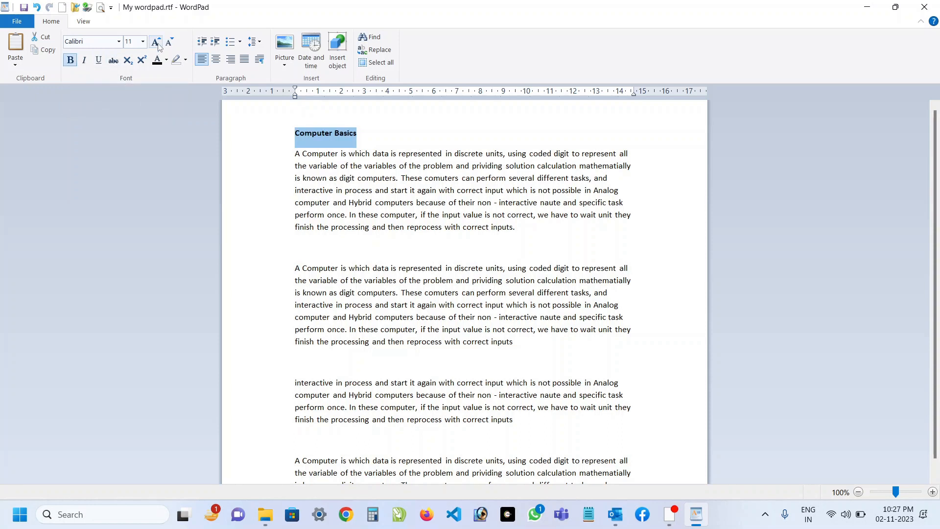
Set the title's font size to 14, enlarge it stepwise to 22, and reduce it to 18.
left_click(143, 42)
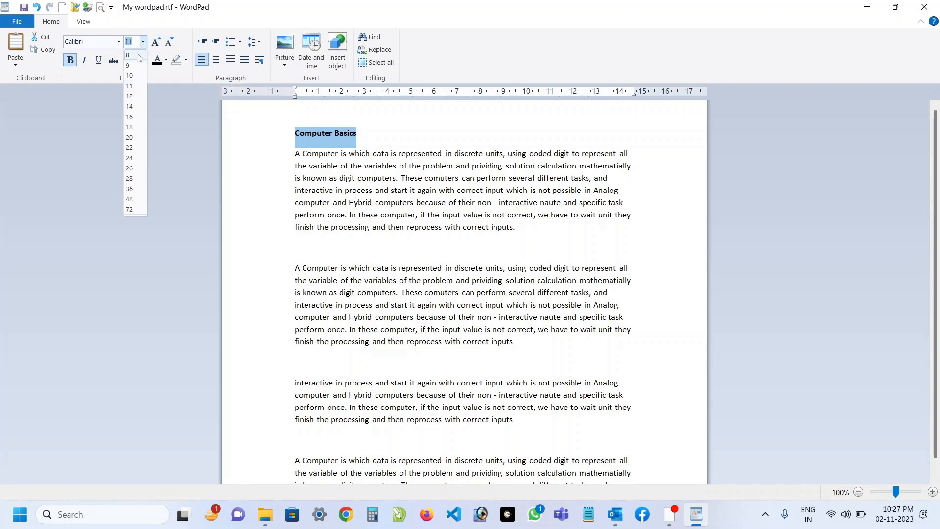
left_click(131, 107)
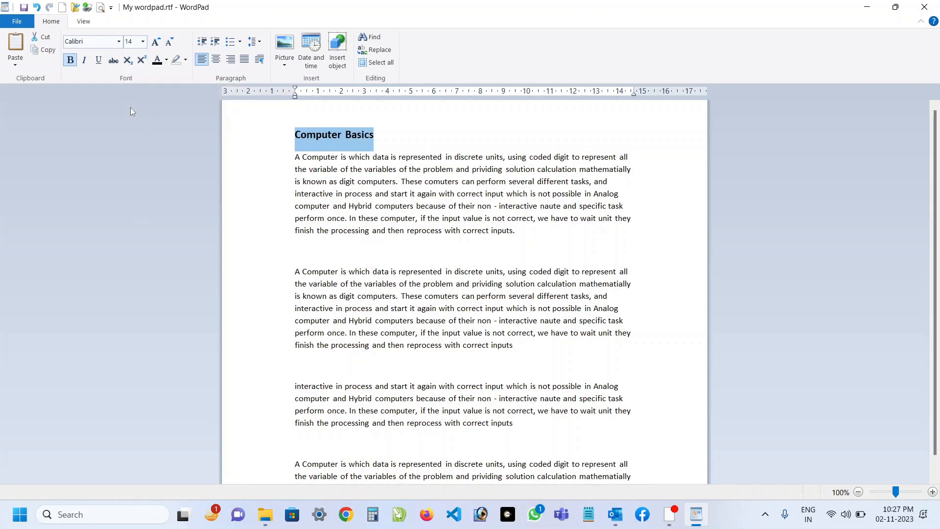
left_click(157, 42)
left_click(156, 43)
left_click(157, 43)
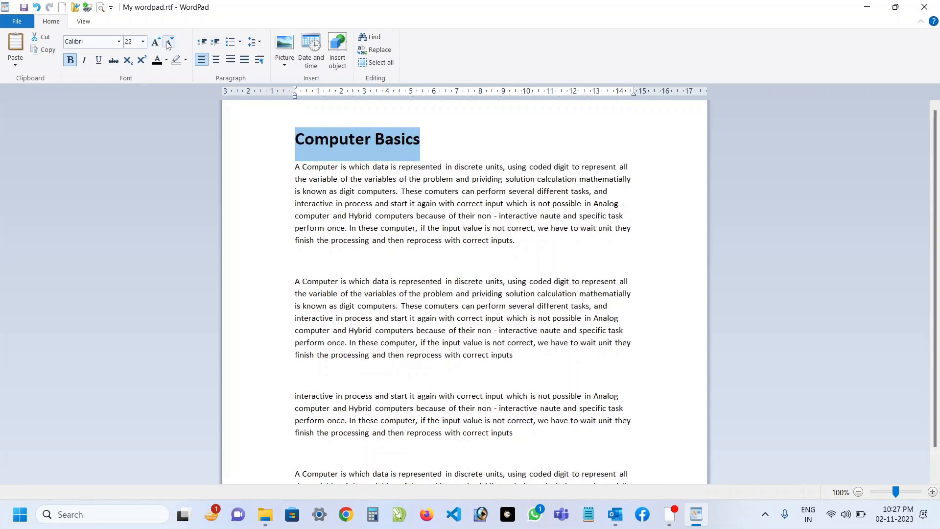
left_click(169, 42)
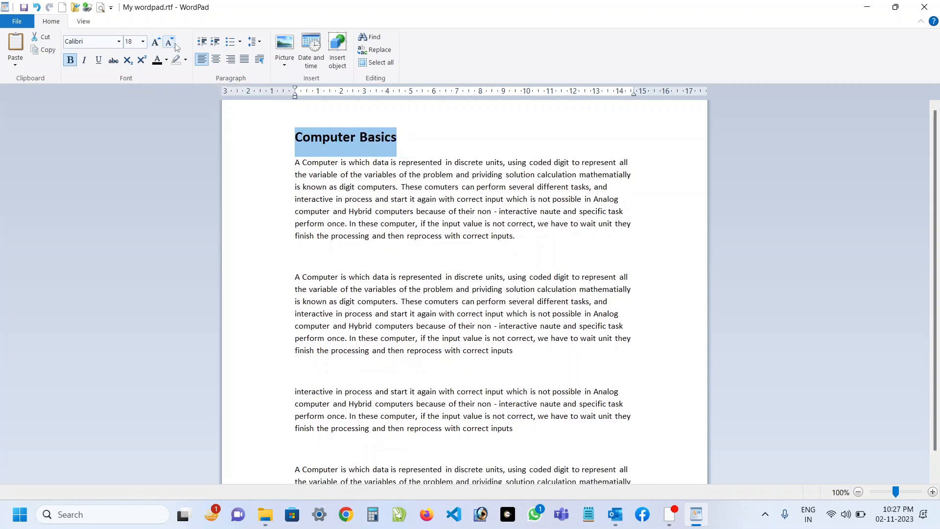
Underline the title, and try strikethrough and italic on it, turning each off again.
left_click(99, 61)
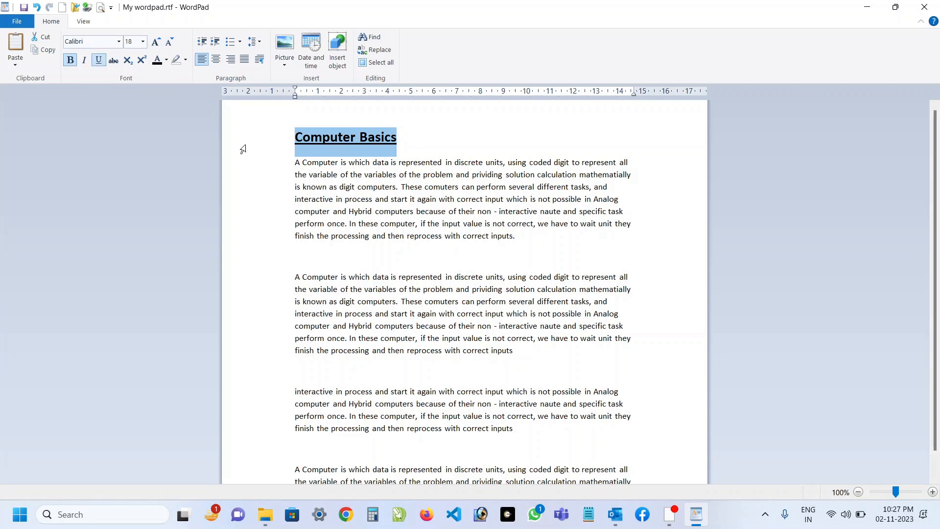
left_click(114, 63)
left_click(114, 63)
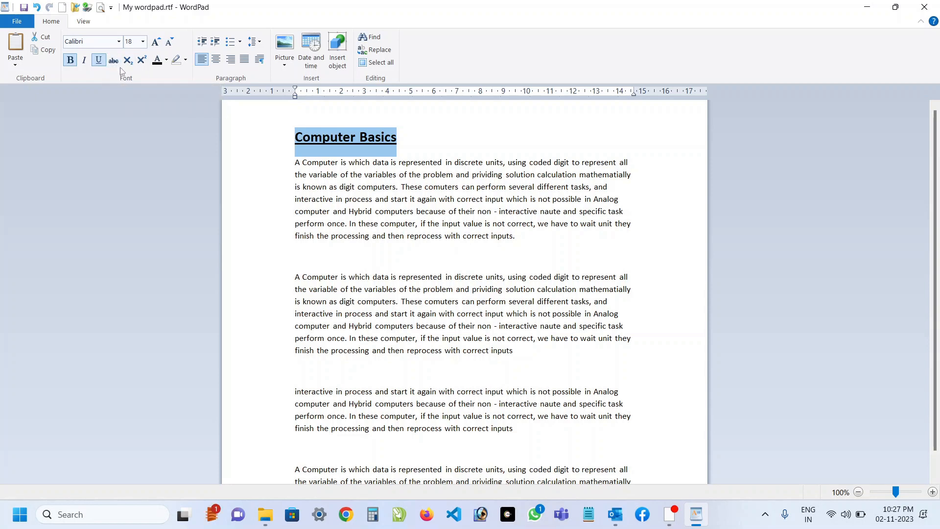
left_click(83, 61)
left_click(83, 61)
Underline and italicize the whole first paragraph below the title.
left_click_drag(294, 162, 516, 235)
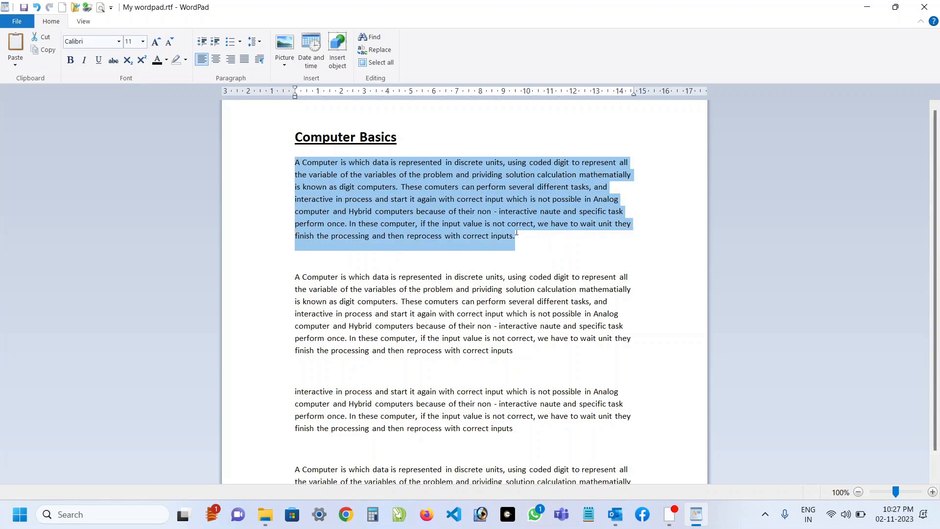
left_click(99, 61)
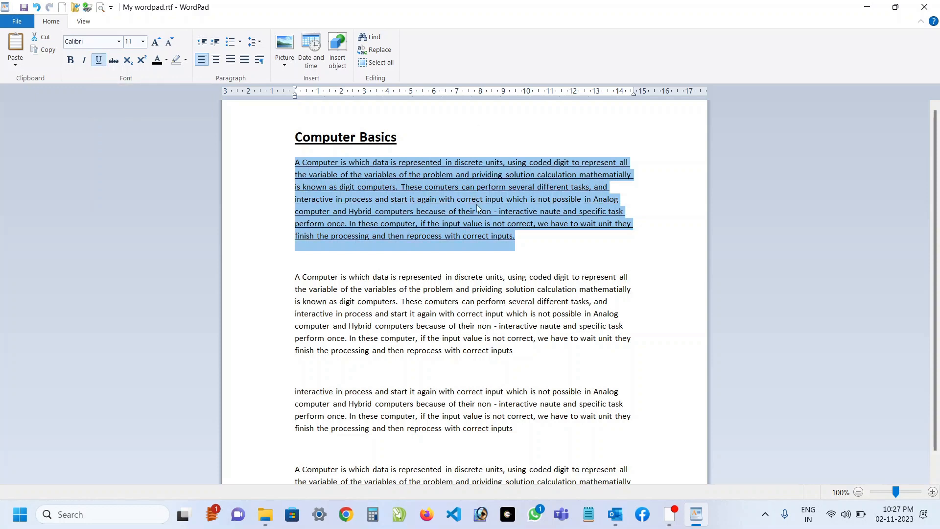
left_click(84, 61)
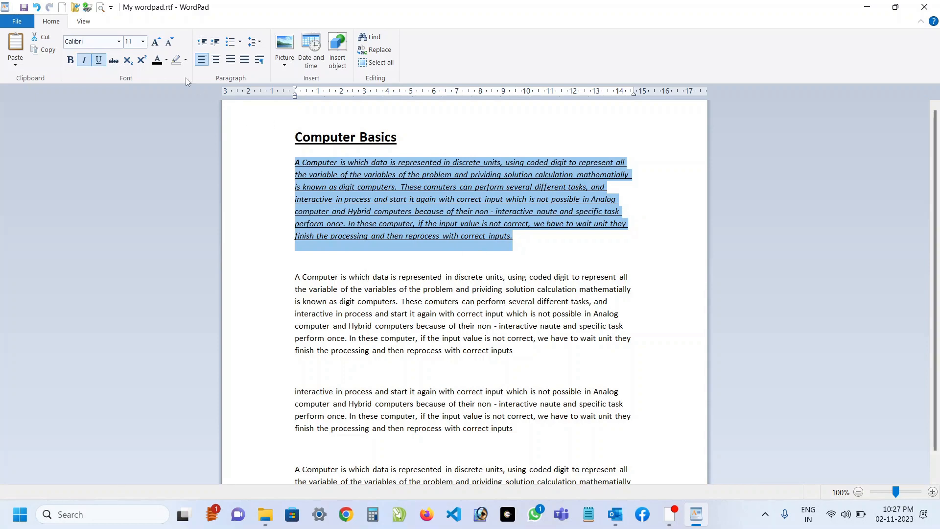
Shrink the first paragraph's font stepwise to 9, grow it back to 11, and set its size to 18.
left_click(170, 44)
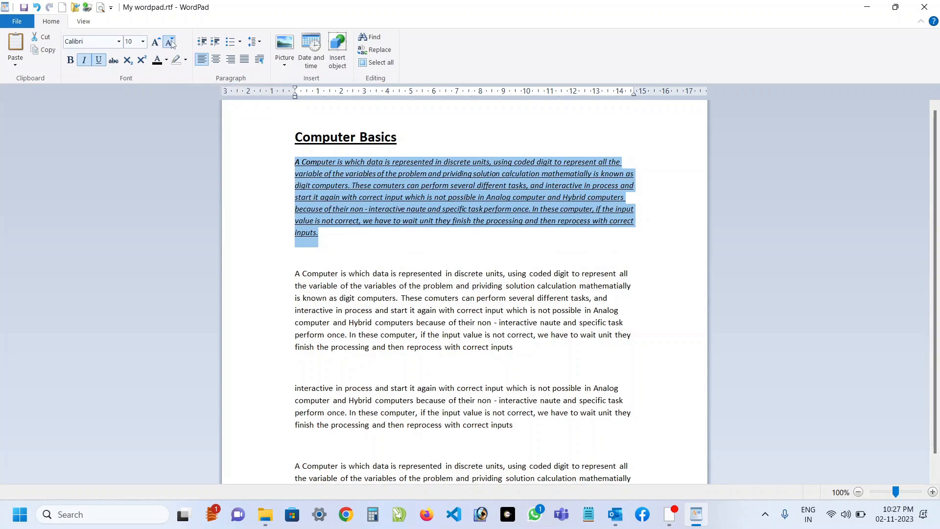
left_click(170, 43)
left_click(154, 43)
left_click(154, 42)
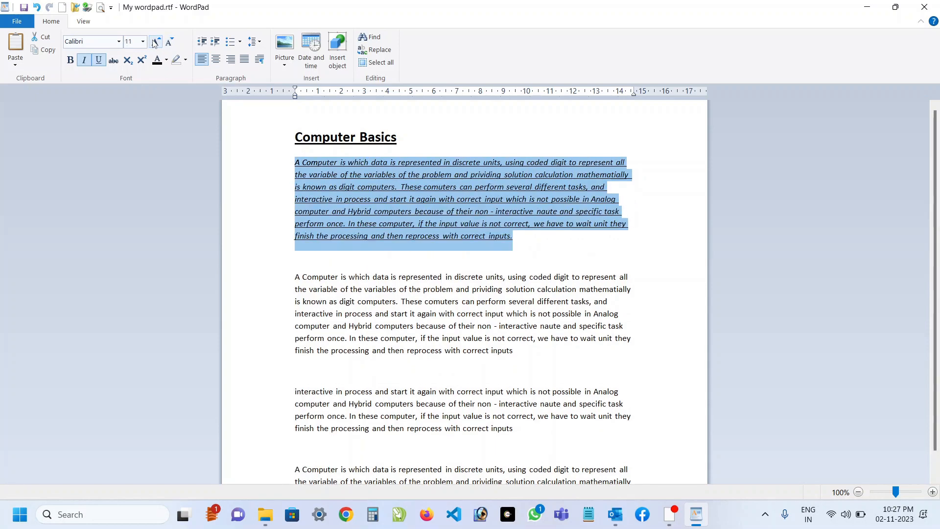
left_click(142, 41)
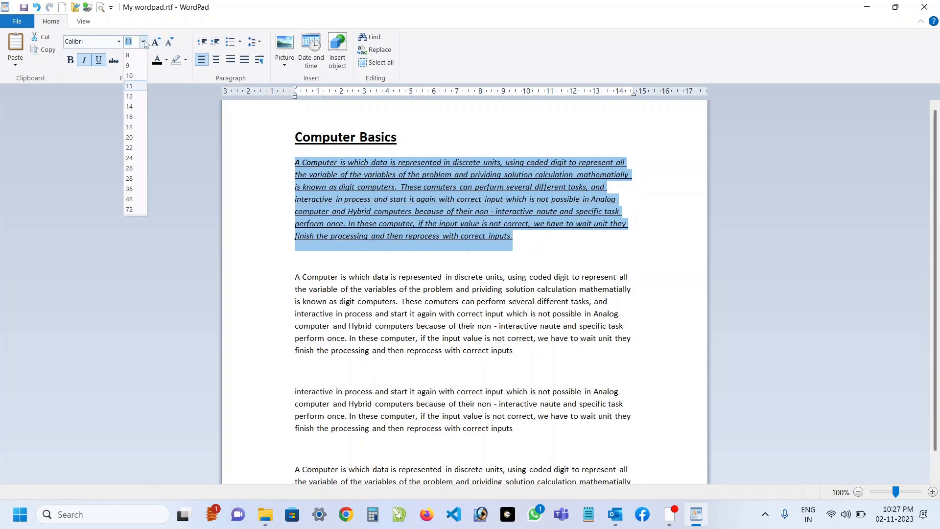
left_click(132, 127)
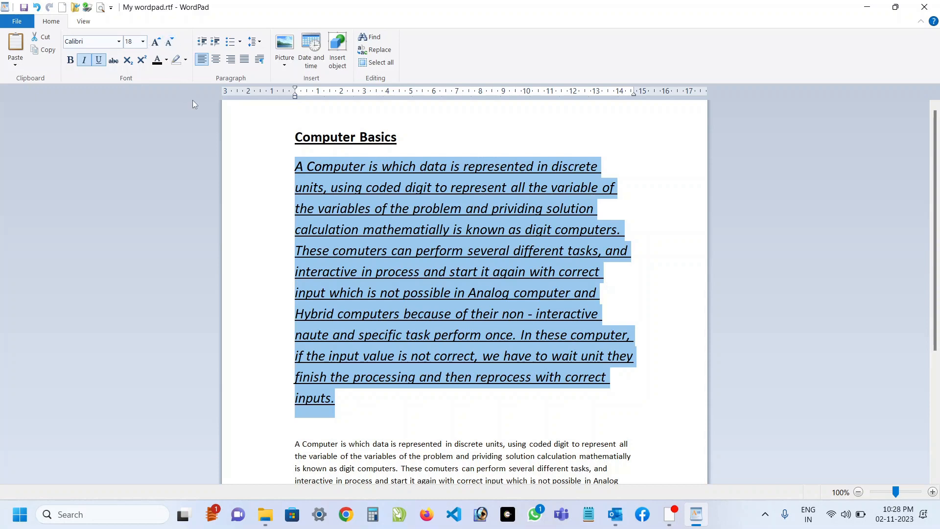
Undo all the font size, italic and underline changes made to the first paragraph.
key("ctrl+z")
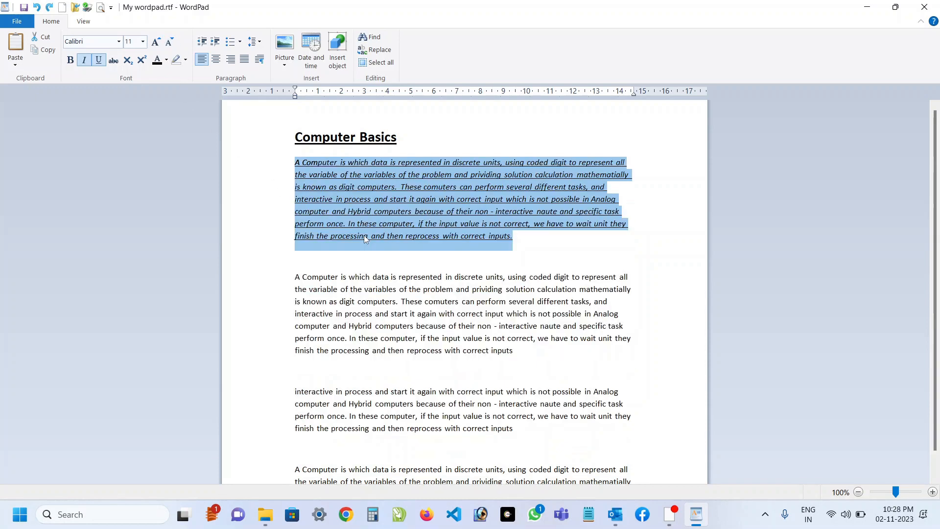
key("ctrl+z")
key("ctrl+z")
key("ctrl+z")
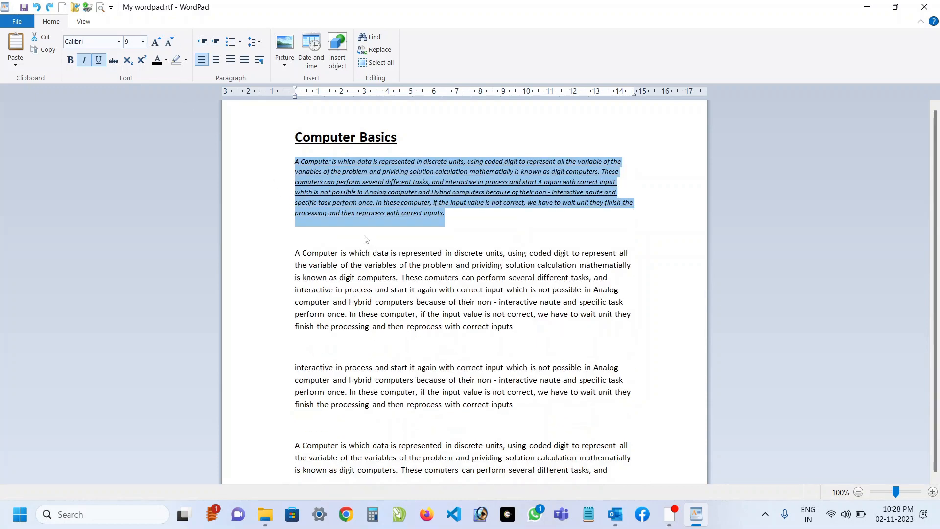
key("ctrl+z")
key("ctrl+z")
key("ctrl+z")
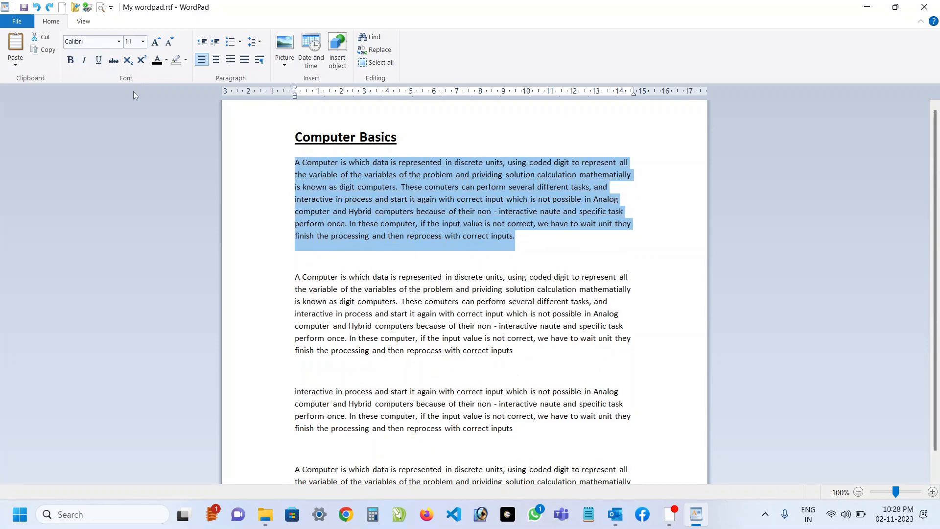
Try the Berlin Sans FB Demi font and another font, Arial, on the first paragraph.
left_click(119, 42)
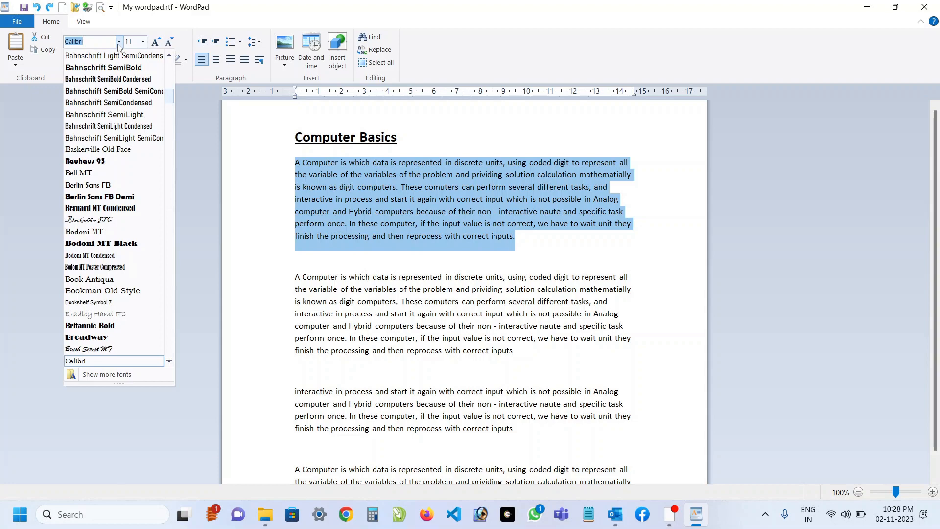
left_click(105, 200)
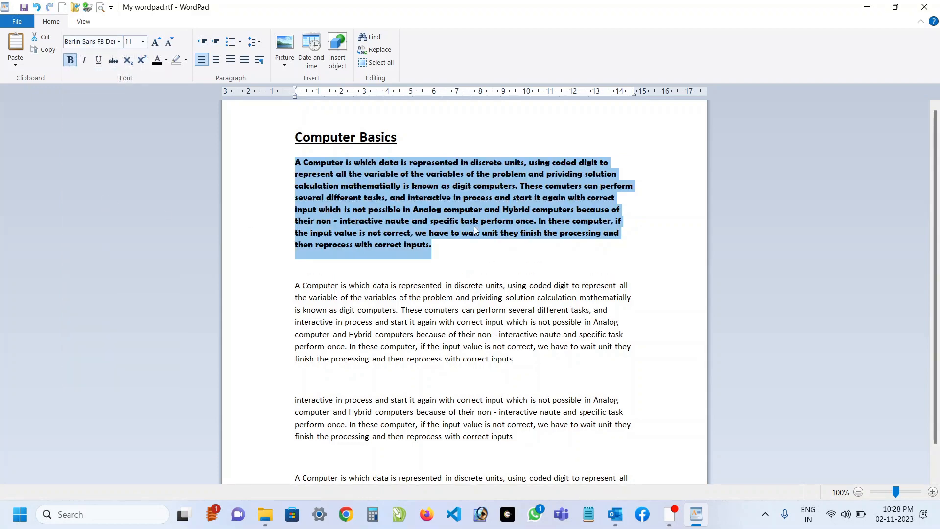
left_click(118, 42)
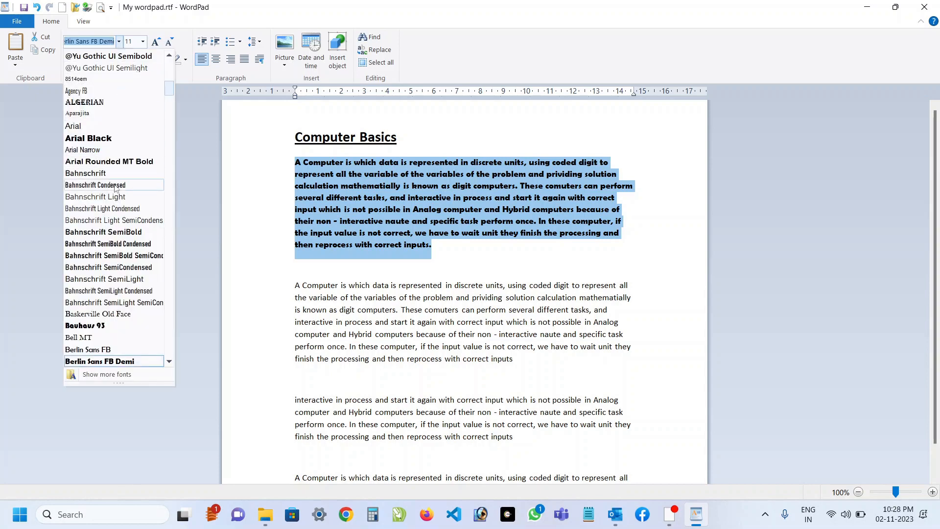
left_click(91, 127)
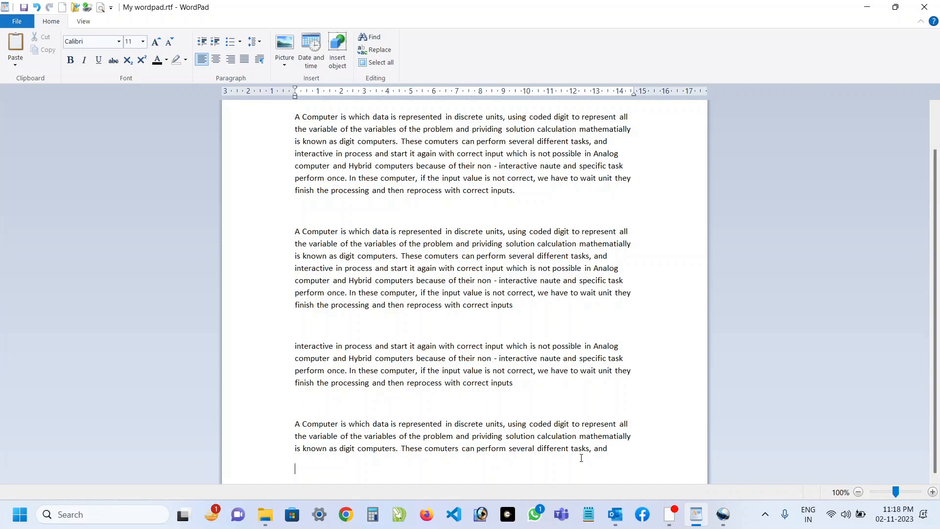
Enter "H2O" on the line below the last paragraph and format its 2 as subscript.
type("H2O")
key("shift+Left")
left_click(128, 60)
Enter "x2" after the water formula and format its 2 as superscript.
left_click(324, 473)
type("x2")
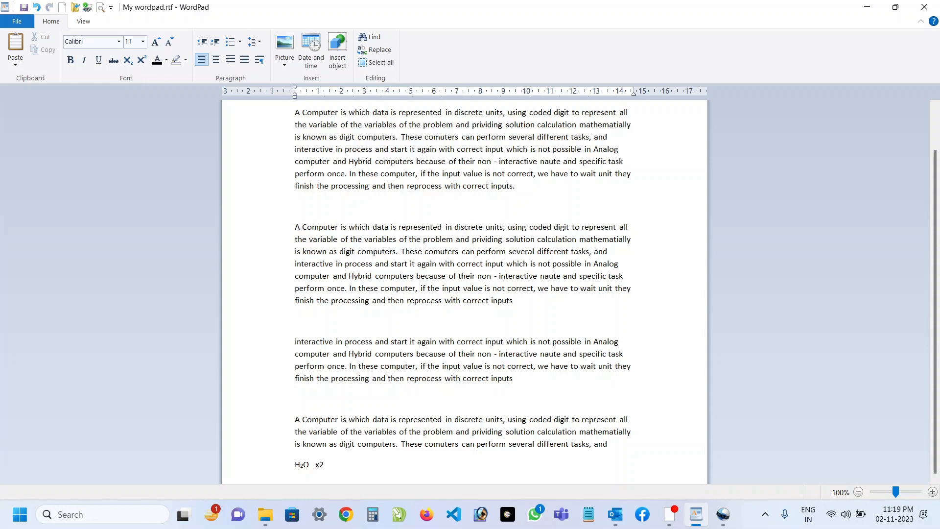
key("shift+Left")
left_click(140, 60)
Color the "Computer Basics" title text red and highlight it in bright green, then deselect it.
scroll(335, 471, "up", 2)
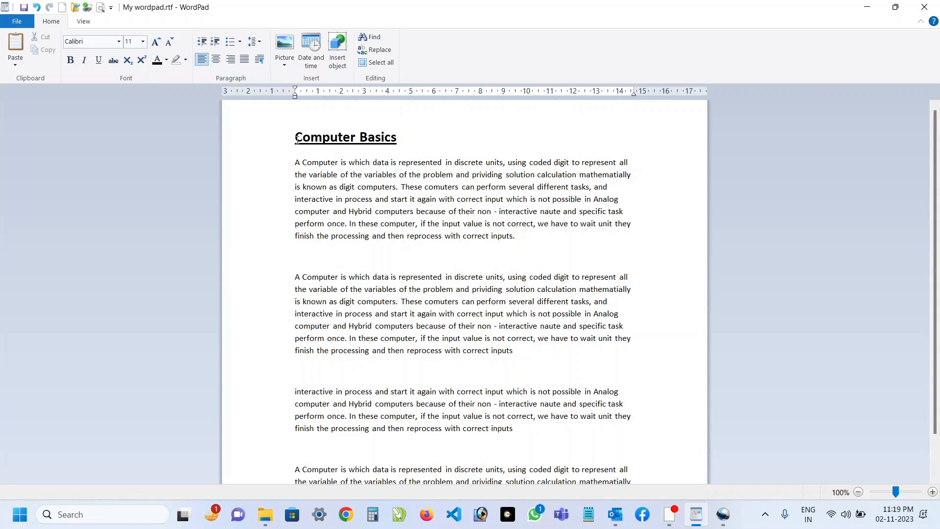
left_click(292, 140)
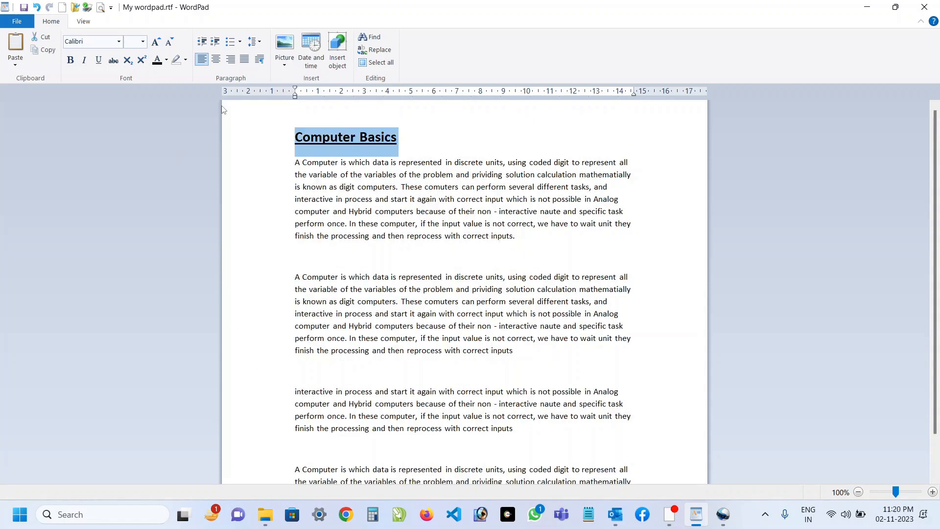
left_click(166, 61)
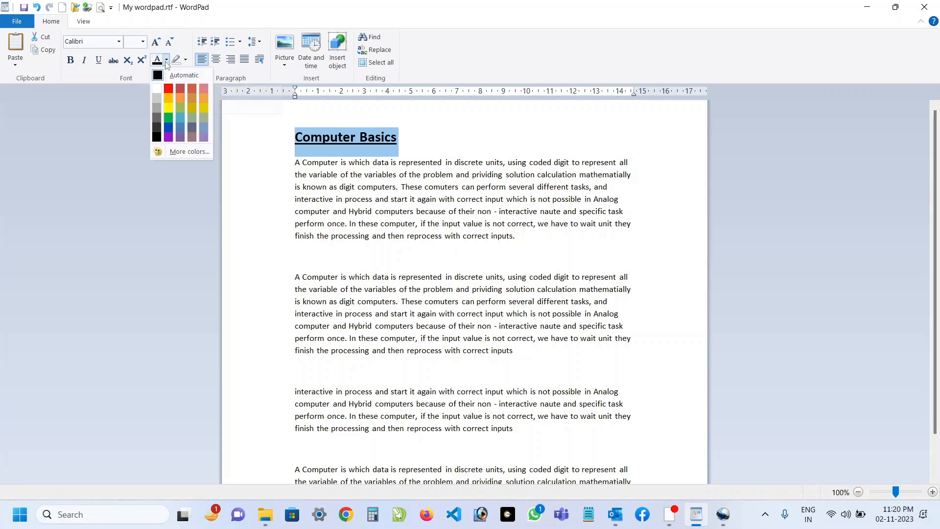
left_click(168, 90)
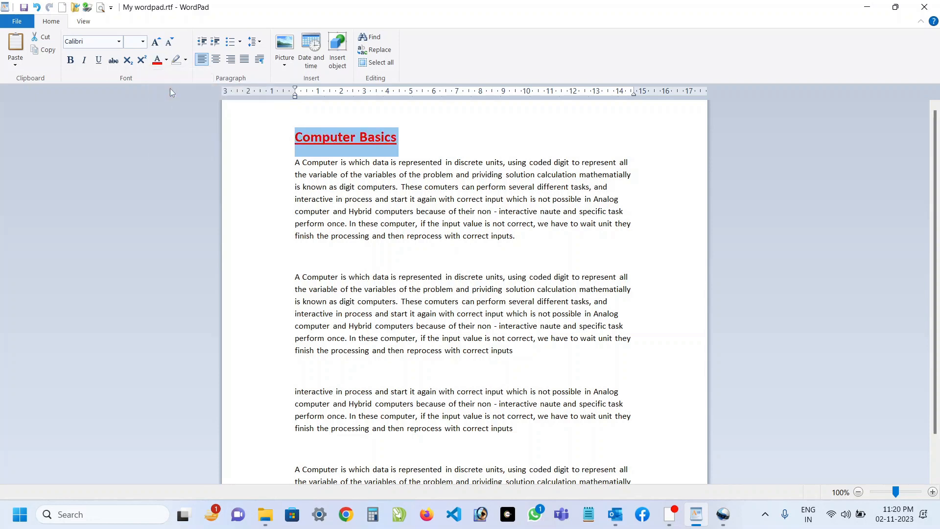
left_click(185, 60)
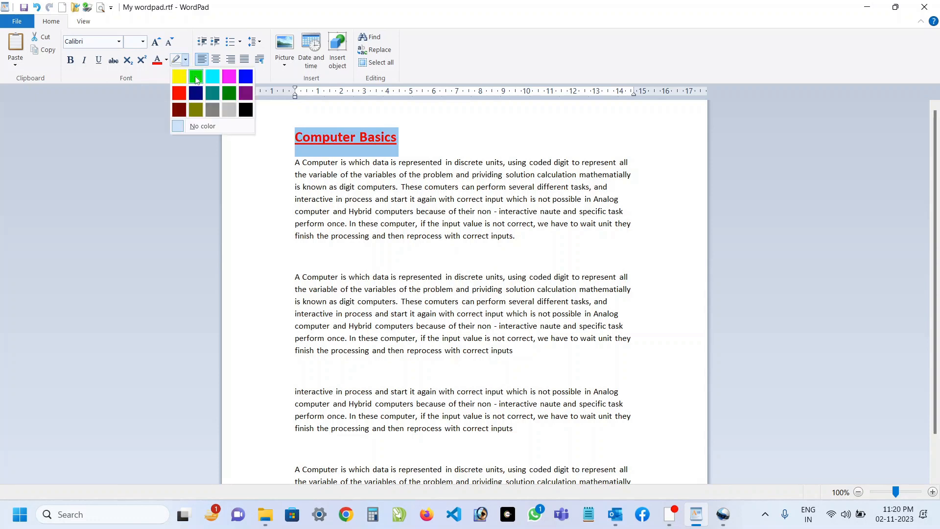
left_click(195, 76)
left_click(382, 162)
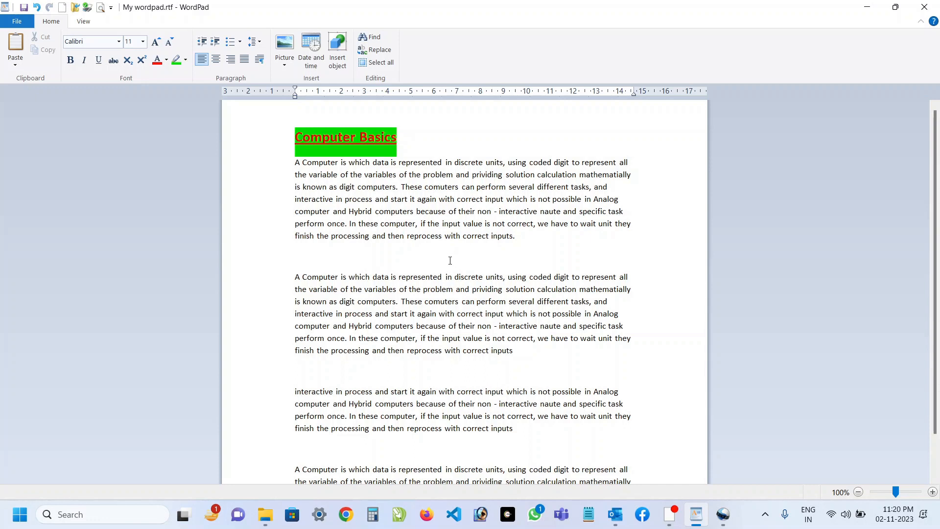
scroll(450, 260, "down", 1)
scroll(448, 261, "up", 1)
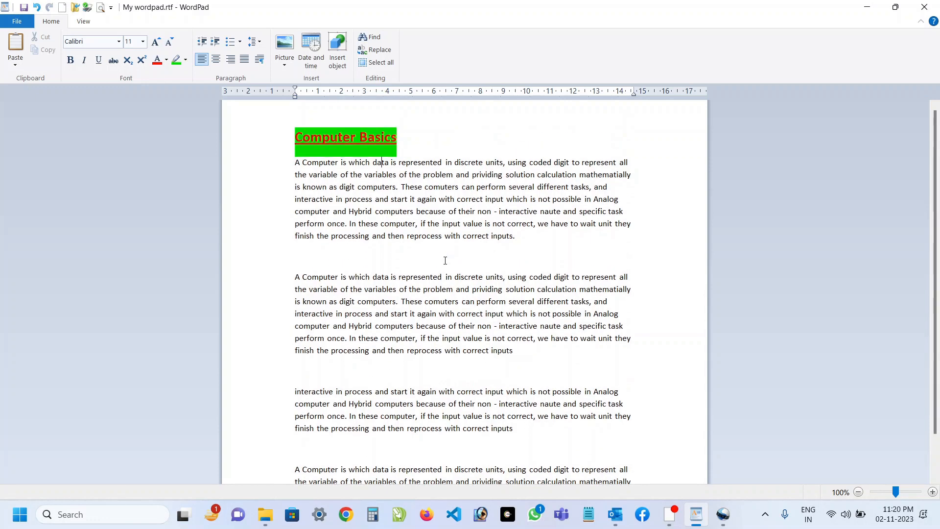